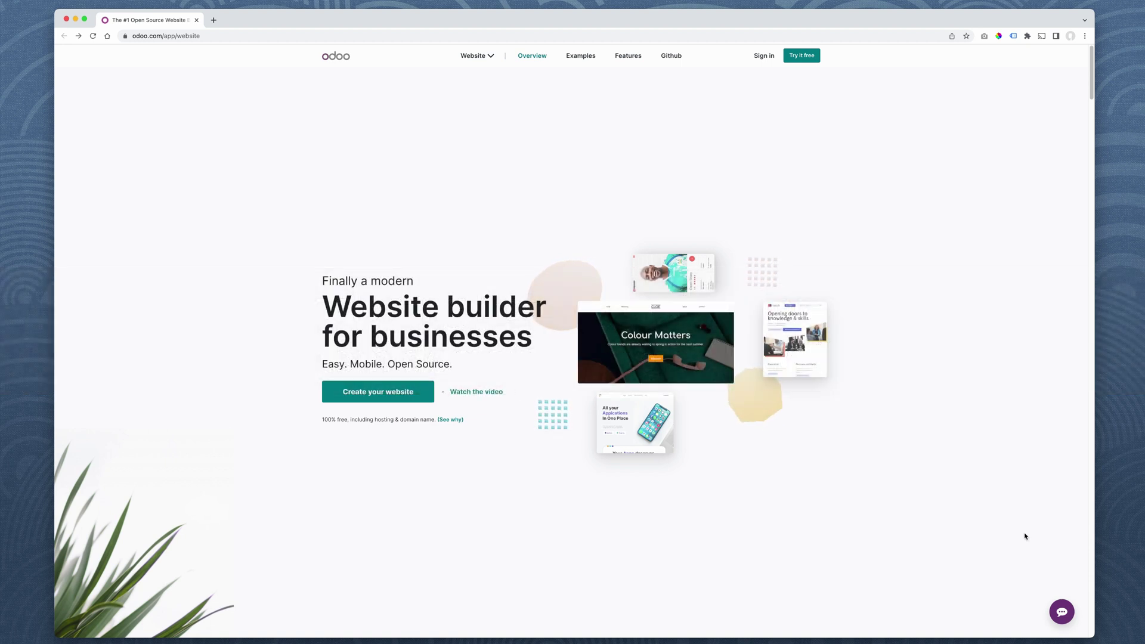
# Launch the website configurator with the Create your website button.
pyautogui.click(415, 389)
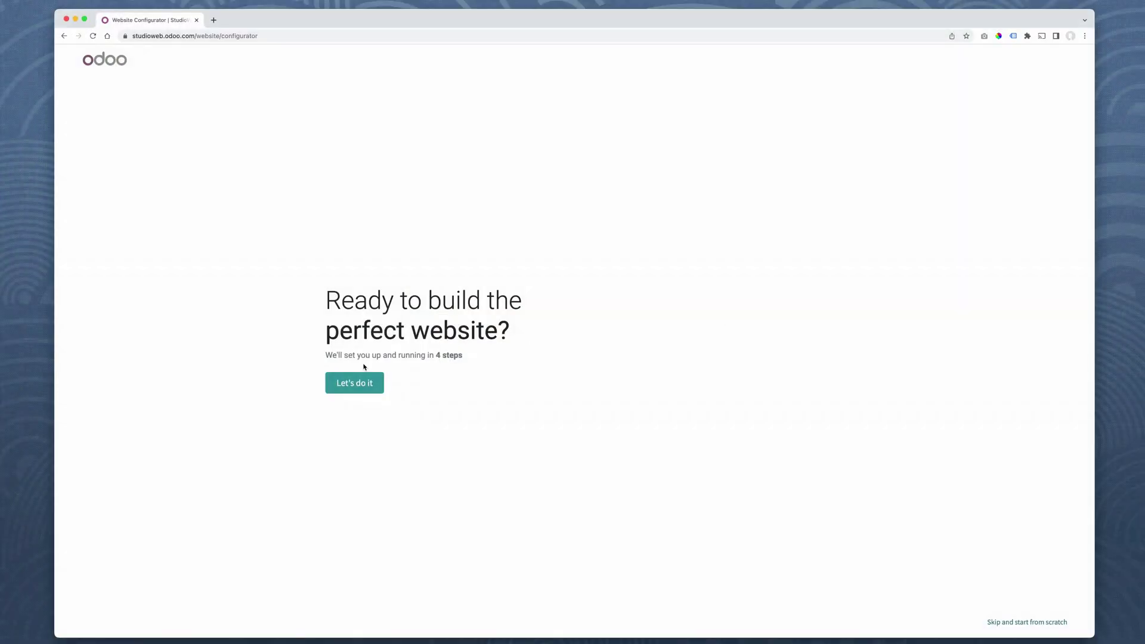
# Choose a business website and try several business-type searches, picking dried flower shop.
pyautogui.click(337, 388)
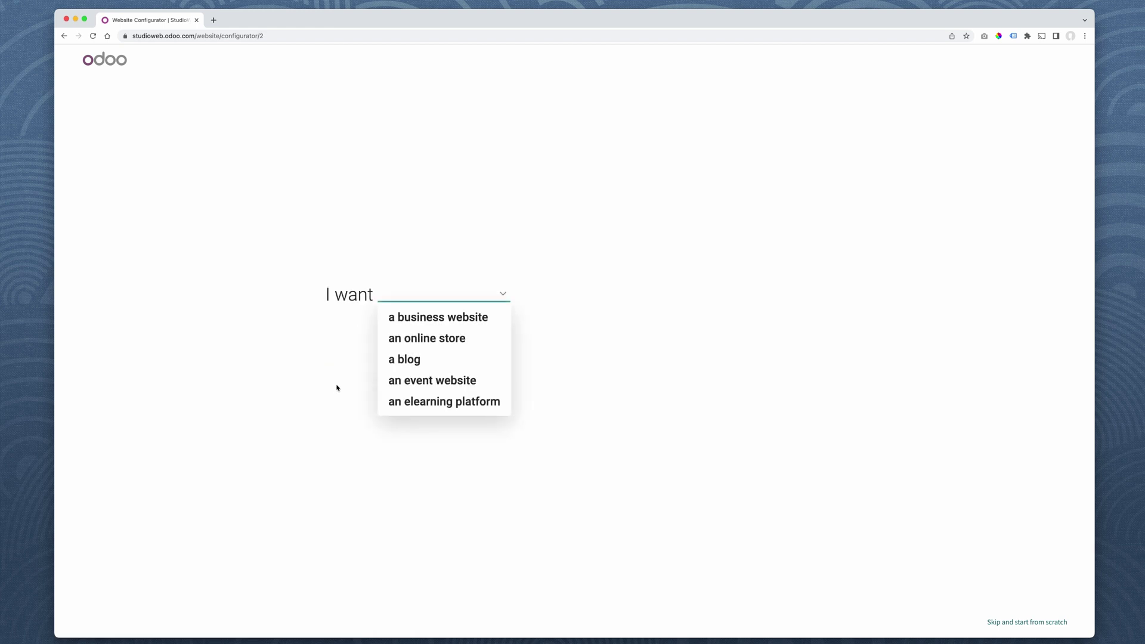
pyautogui.click(431, 323)
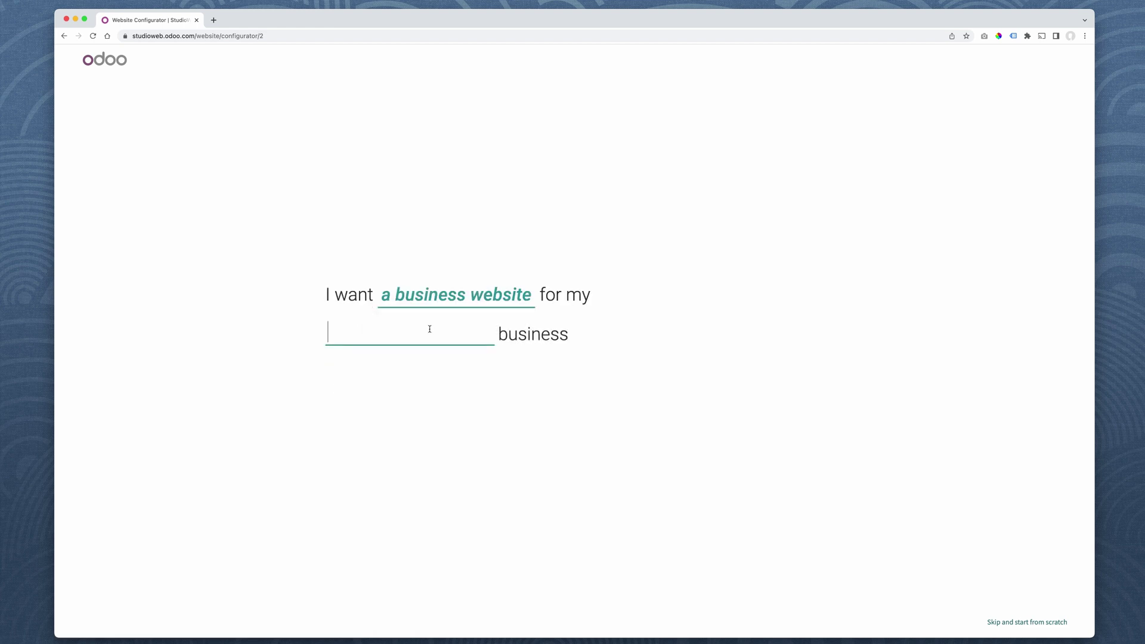
pyautogui.write('banaanas')
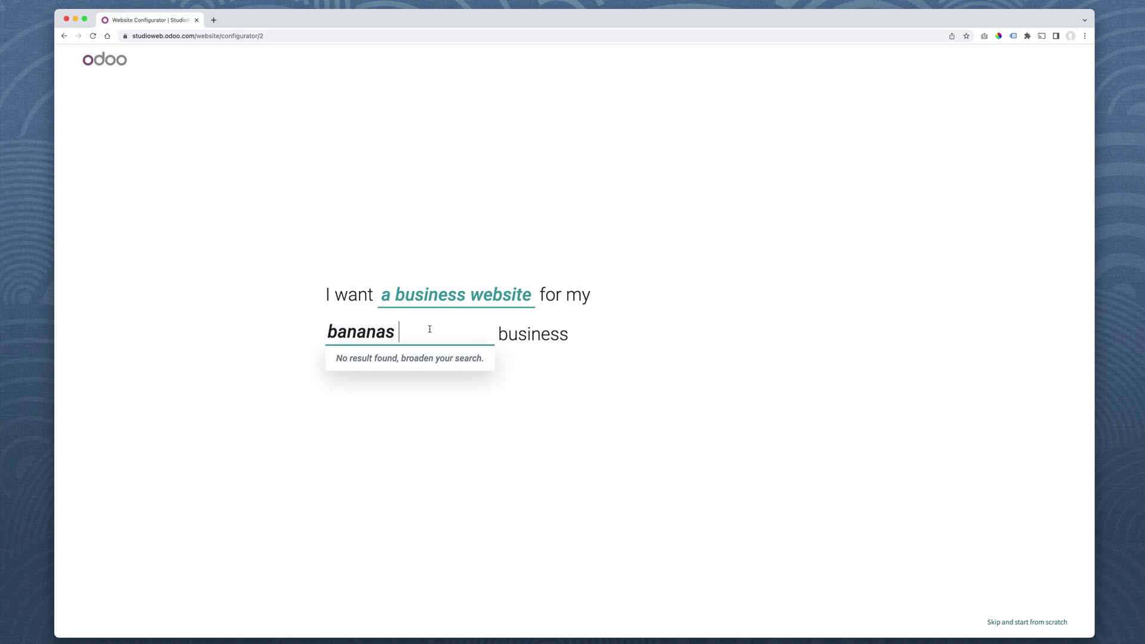
pyautogui.press('BackSpace')
pyautogui.press('BackSpace')
pyautogui.press('BackSpace')
pyautogui.press('BackSpace')
pyautogui.press('BackSpace')
pyautogui.press('BackSpace')
pyautogui.press('BackSpace')
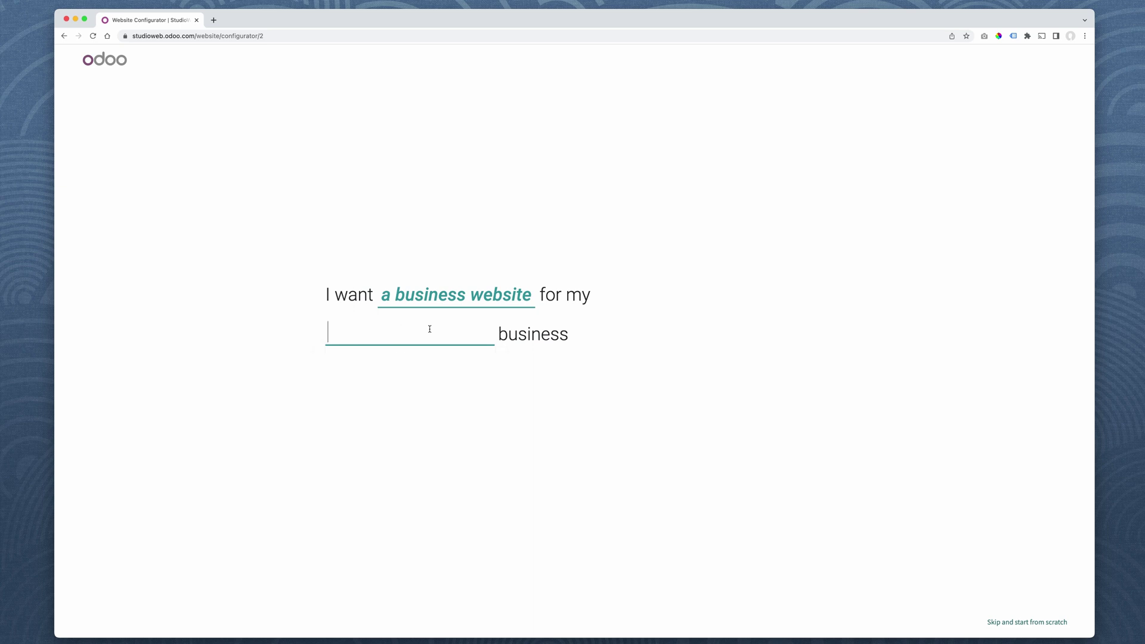
pyautogui.write('flower')
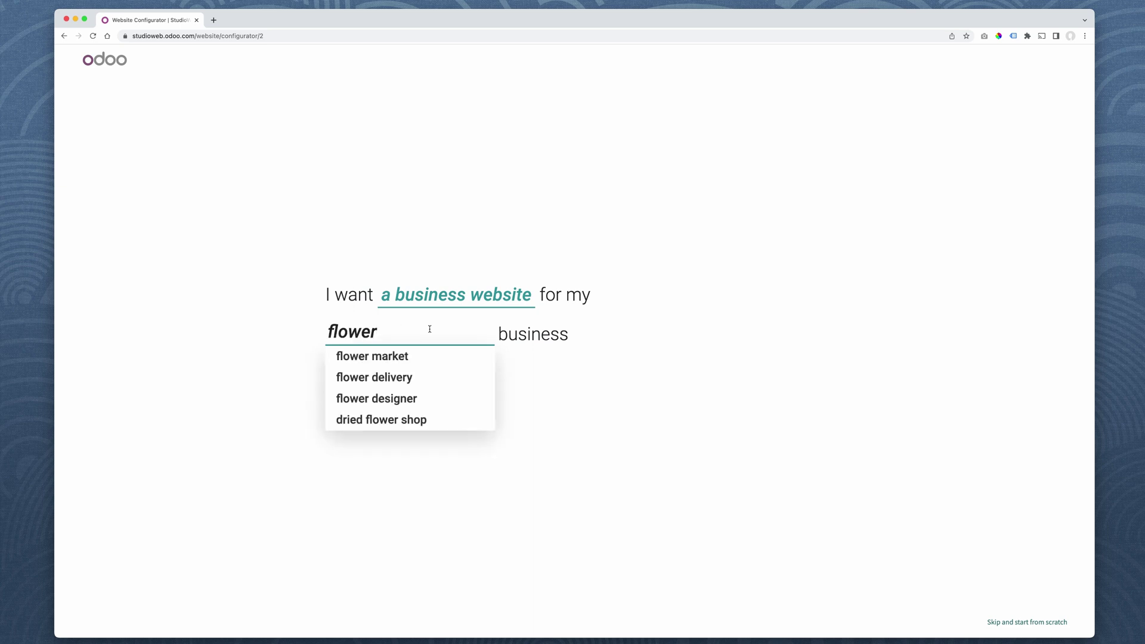
pyautogui.click(382, 419)
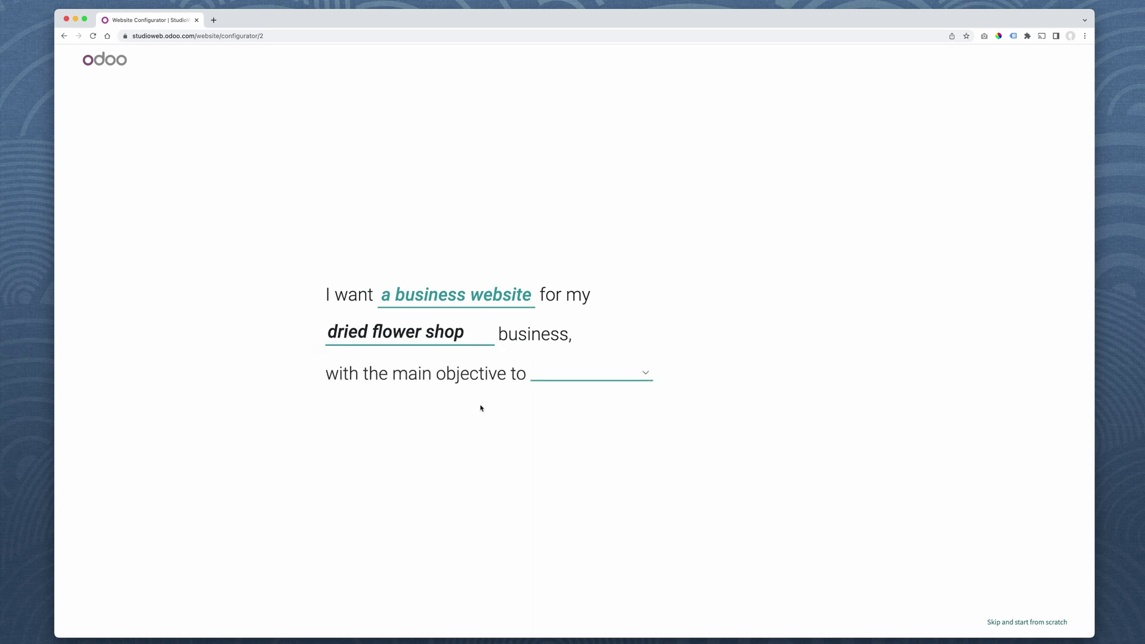
# Change the business type to auto repair shop and set the objective to develop the brand.
pyautogui.moveTo(465, 337); pyautogui.dragTo(324, 338)
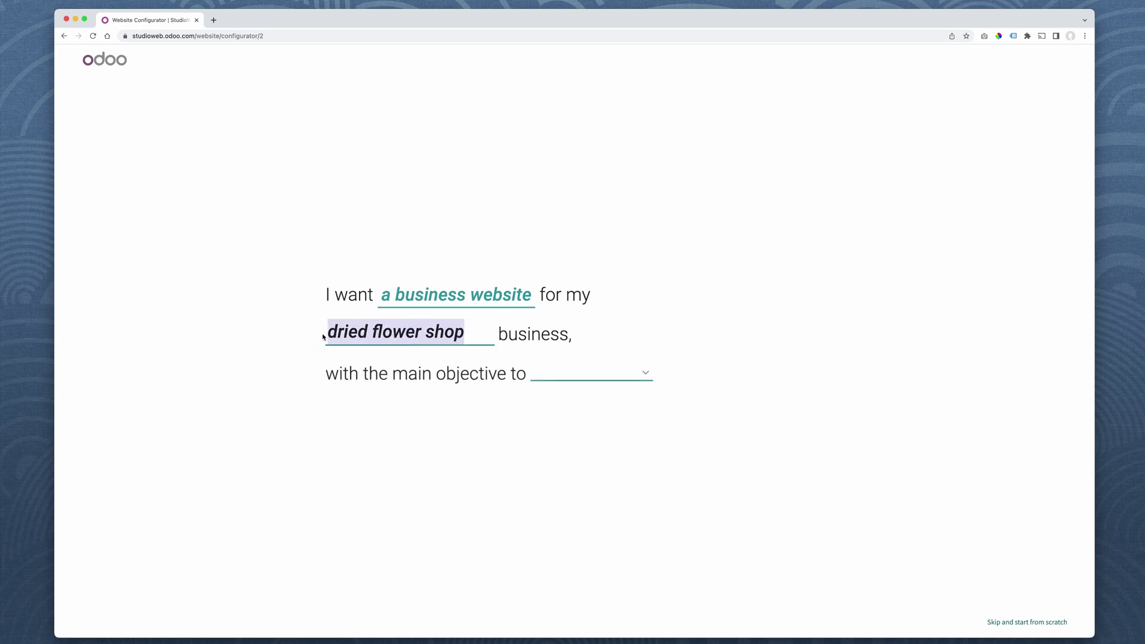
pyautogui.write('auto re')
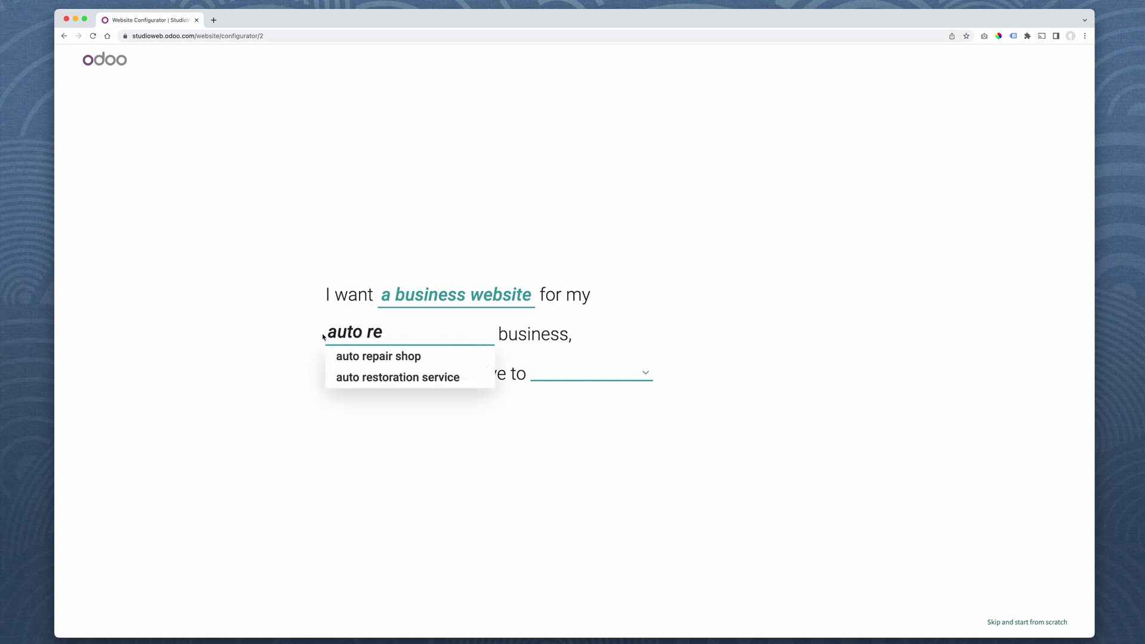
pyautogui.write('pai')
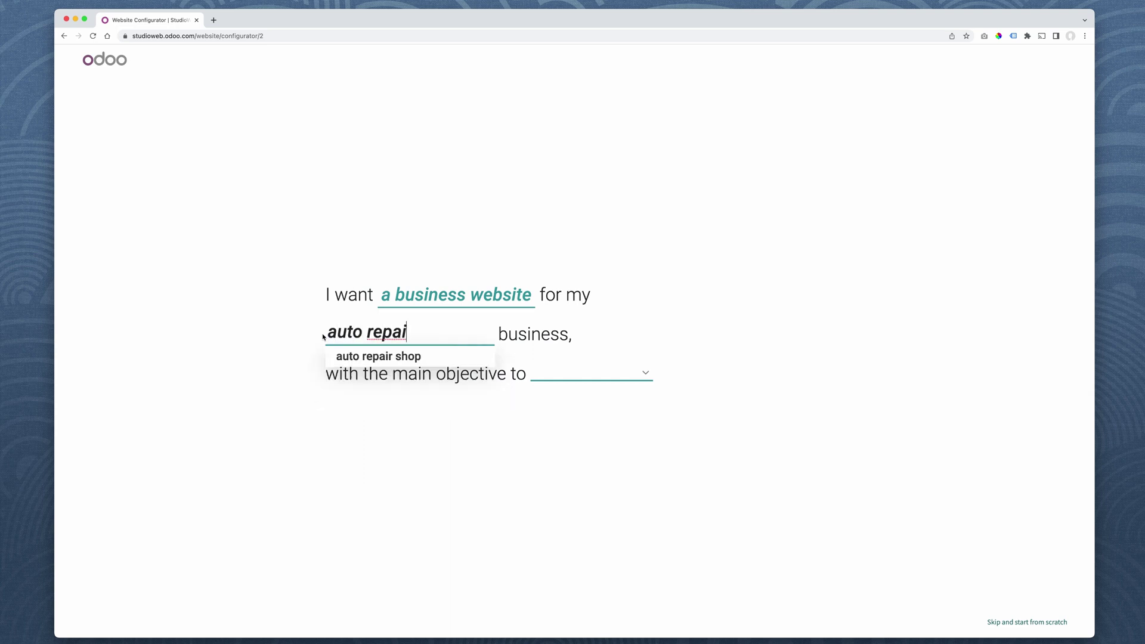
pyautogui.click(397, 357)
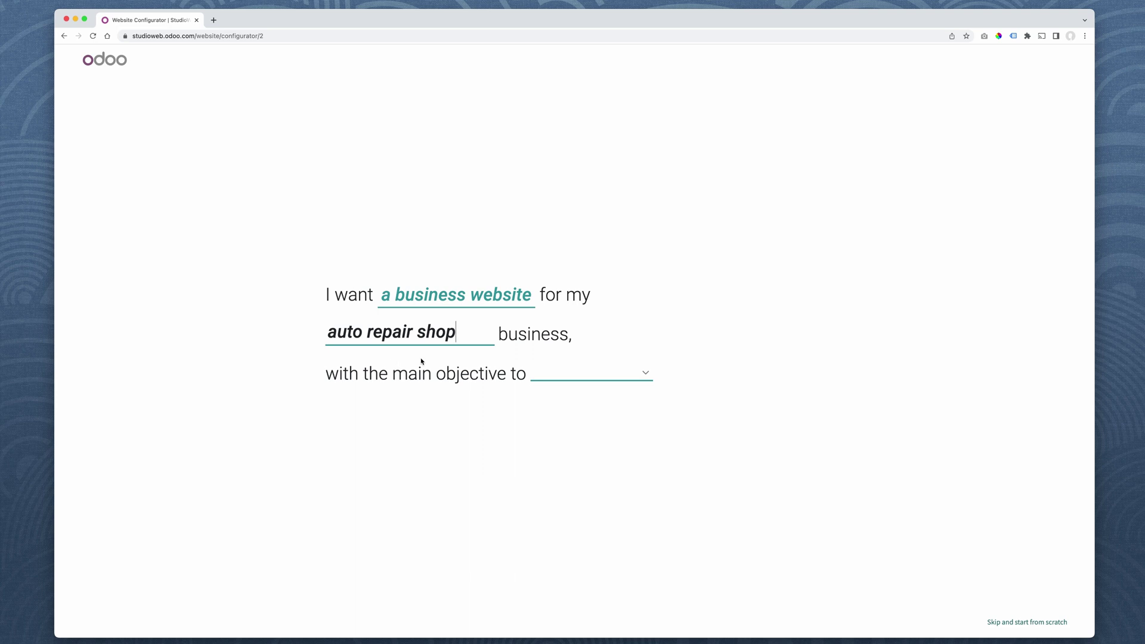
pyautogui.click(583, 378)
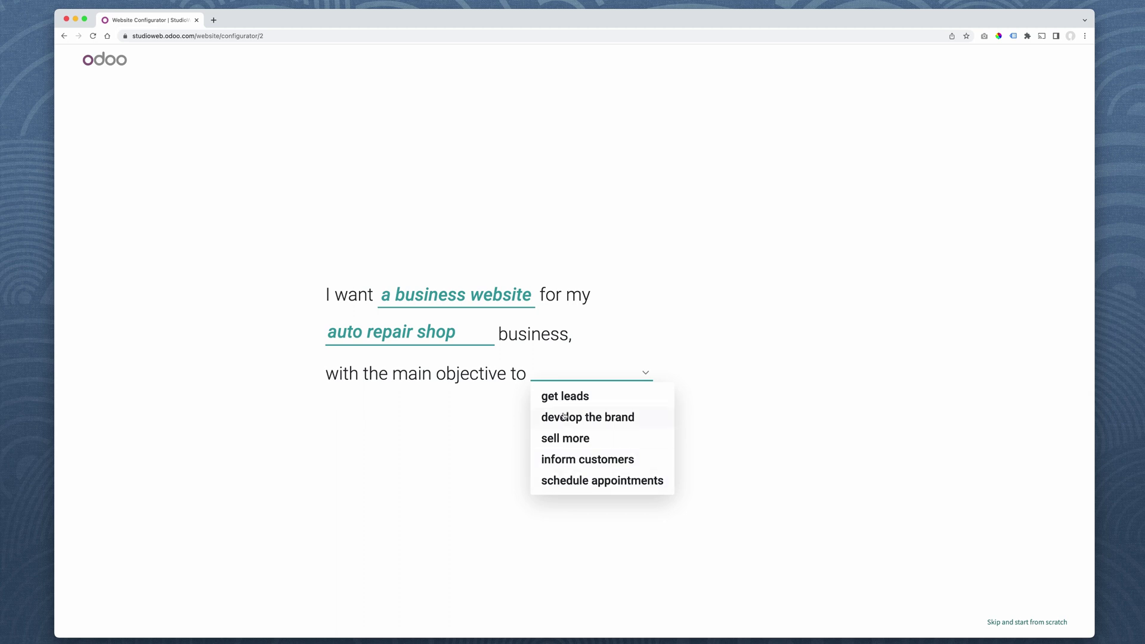
pyautogui.click(621, 419)
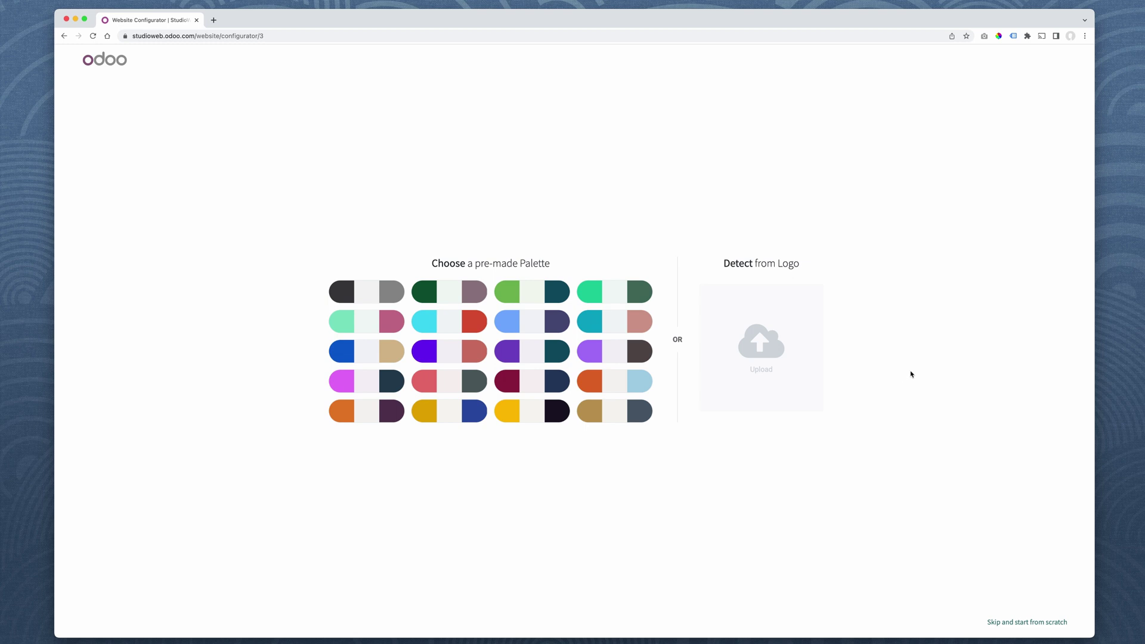
# Choose the maroon and navy pre-made palette in row 4, column 3.
pyautogui.click(554, 382)
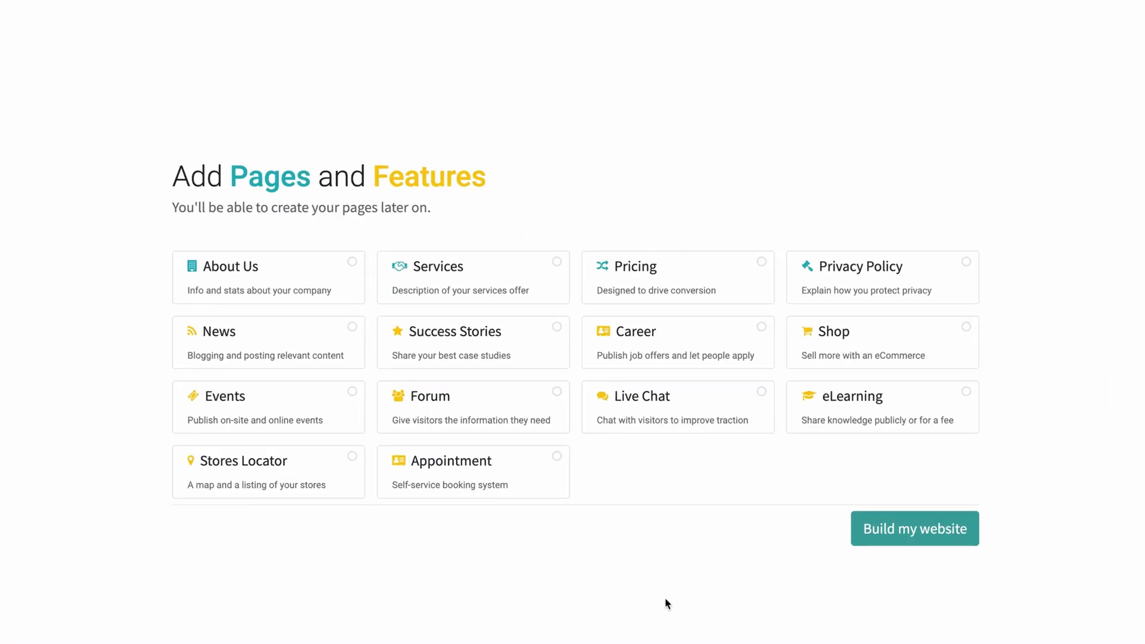
# Add the Stores Locator feature, build the website and pick the middle theme.
pyautogui.click(313, 468)
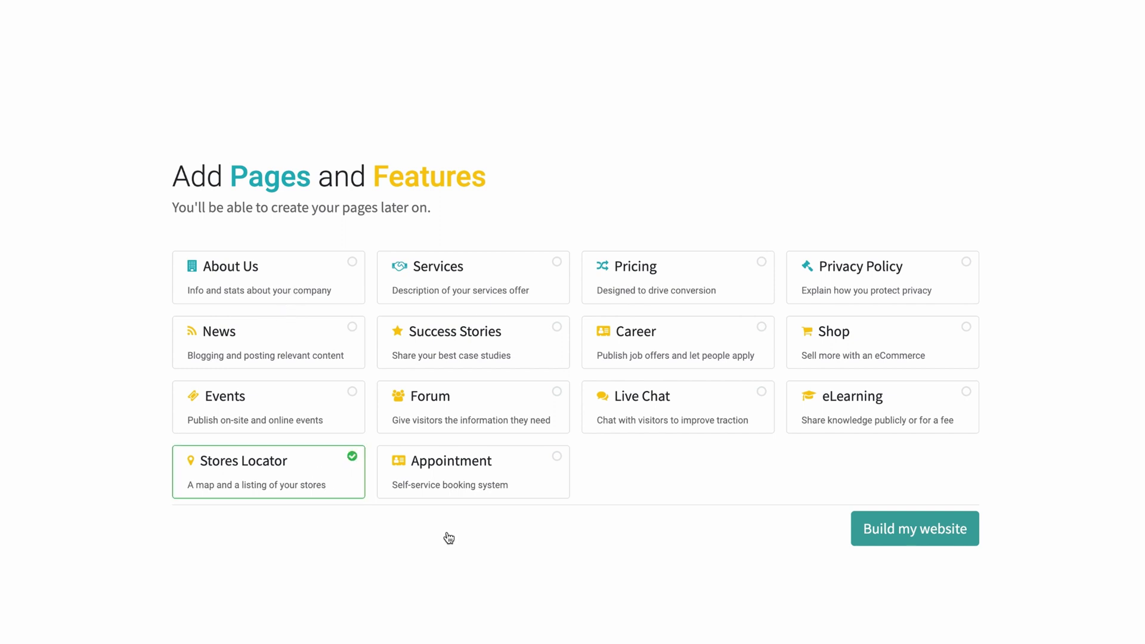
pyautogui.click(937, 530)
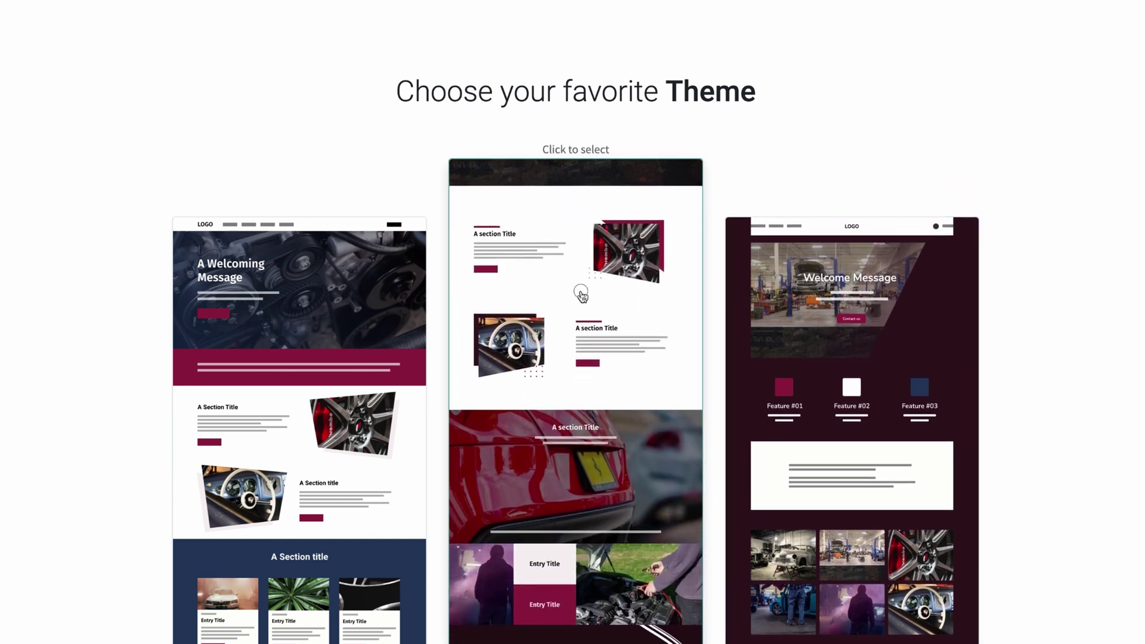
pyautogui.click(583, 296)
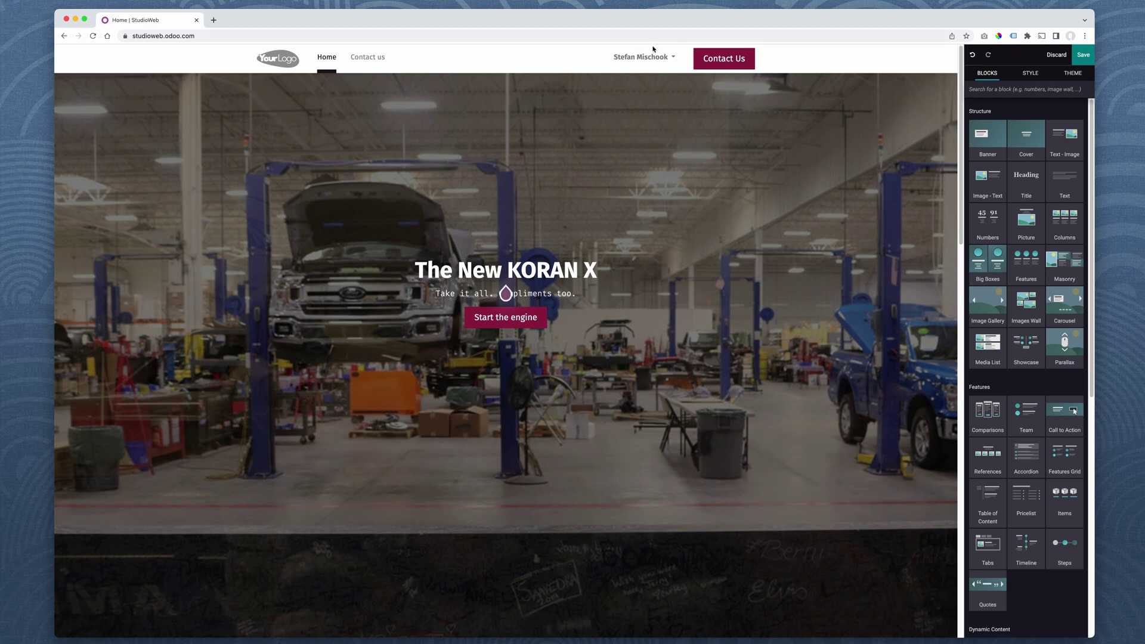
# Select the dashboard image column in the Electric Driving section.
pyautogui.doubleClick(543, 284)
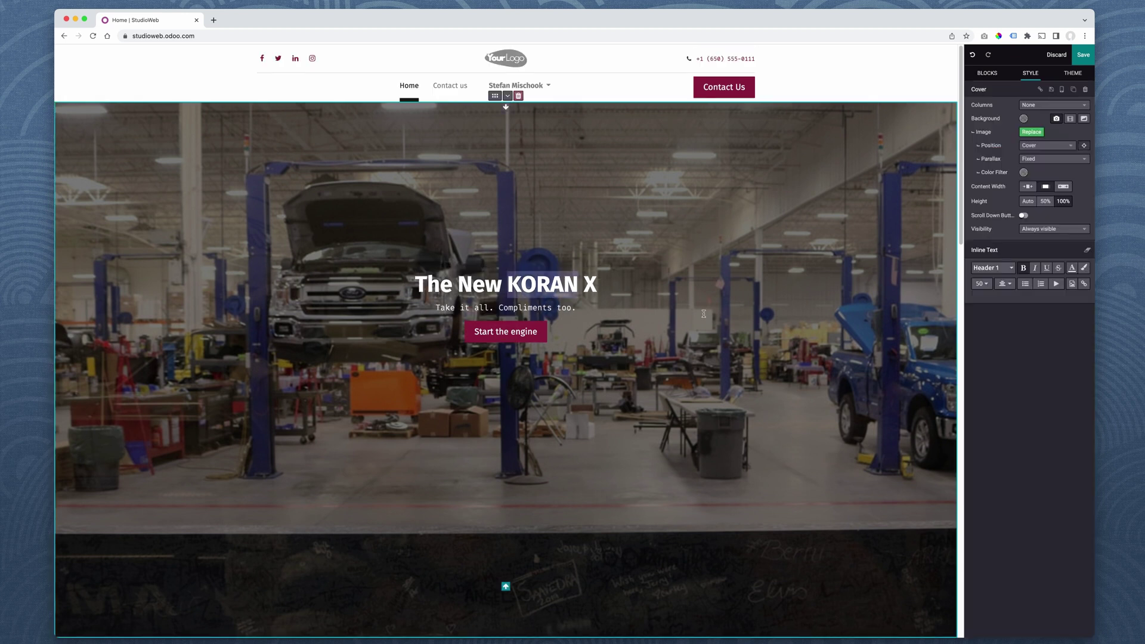
pyautogui.scroll(-12, 704, 314)
pyautogui.scroll(-8, 704, 314)
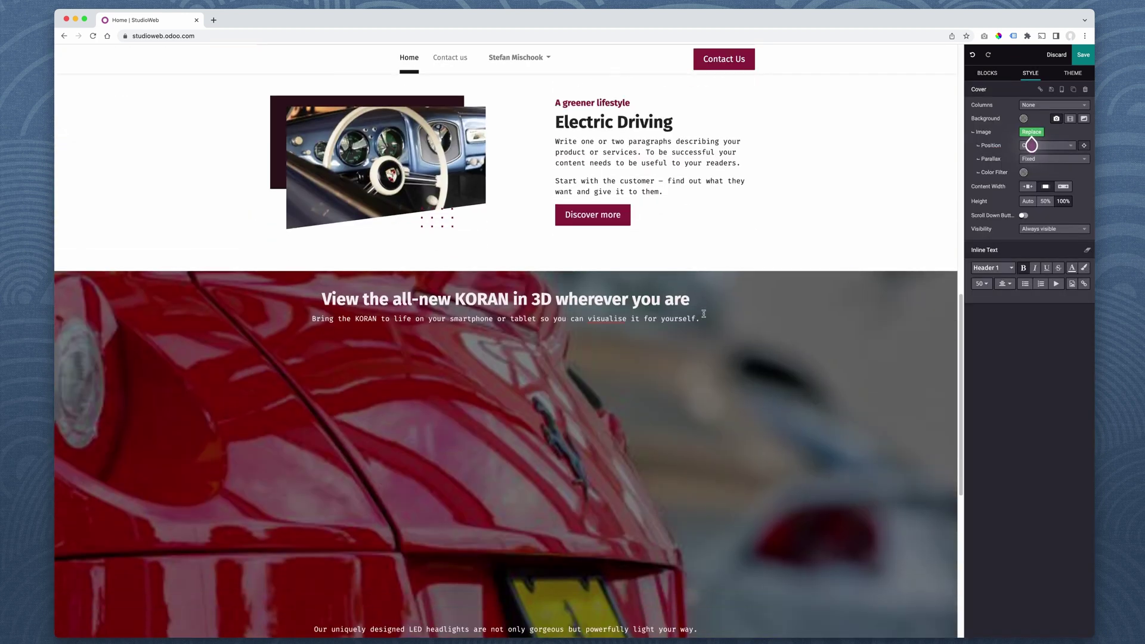
pyautogui.scroll(15, 704, 314)
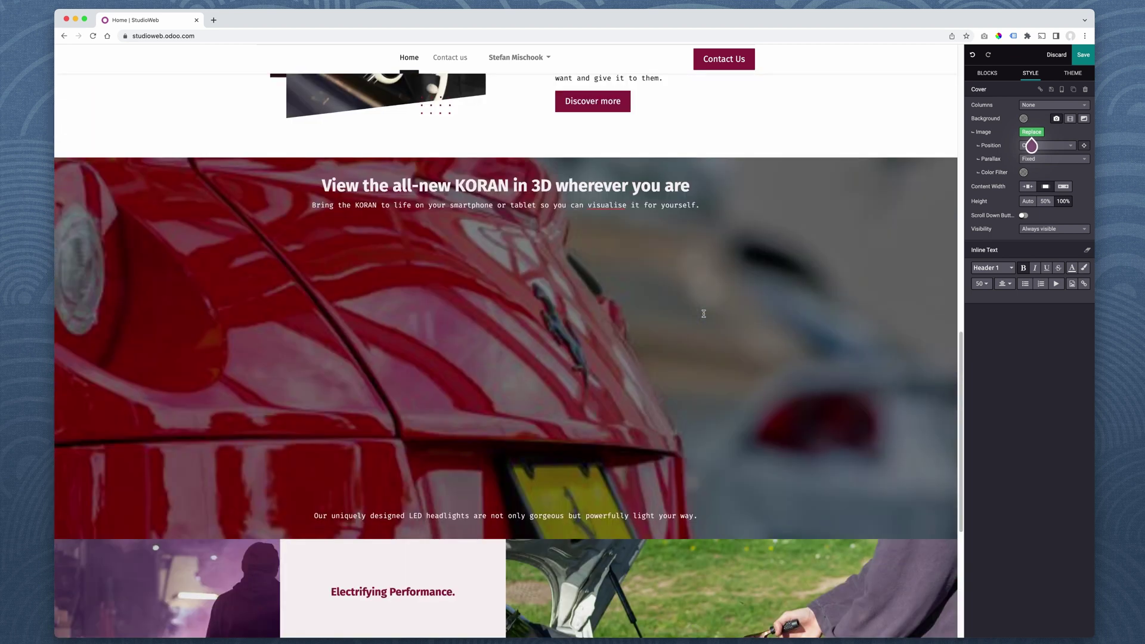
pyautogui.click(657, 226)
pyautogui.click(365, 334)
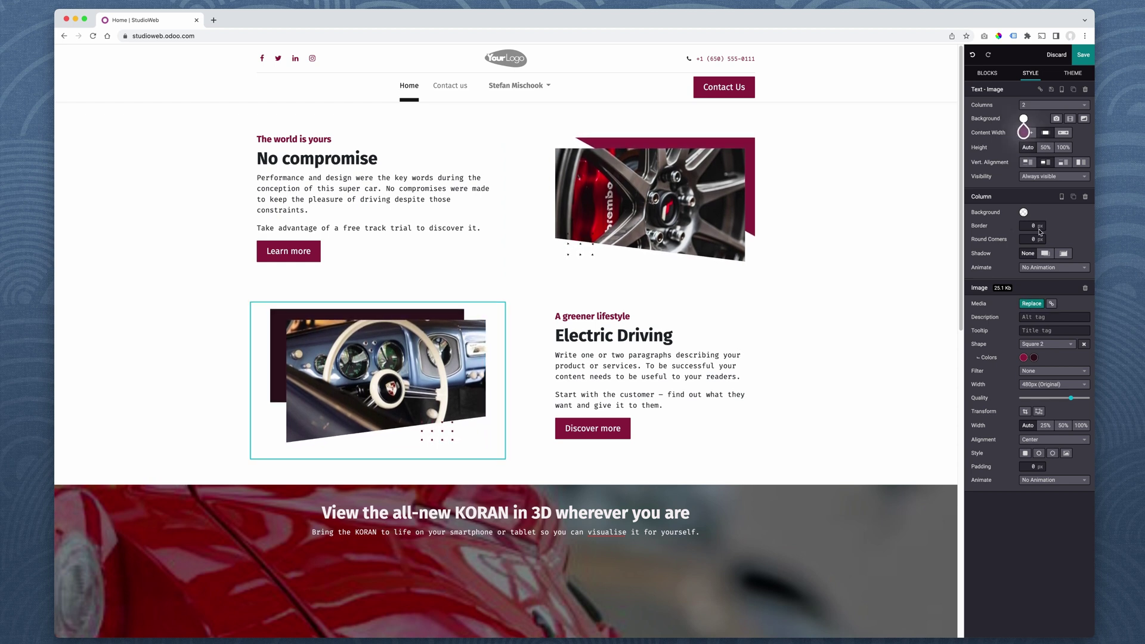
# Give the image column a 10 px dotted column border.
pyautogui.click(1032, 227)
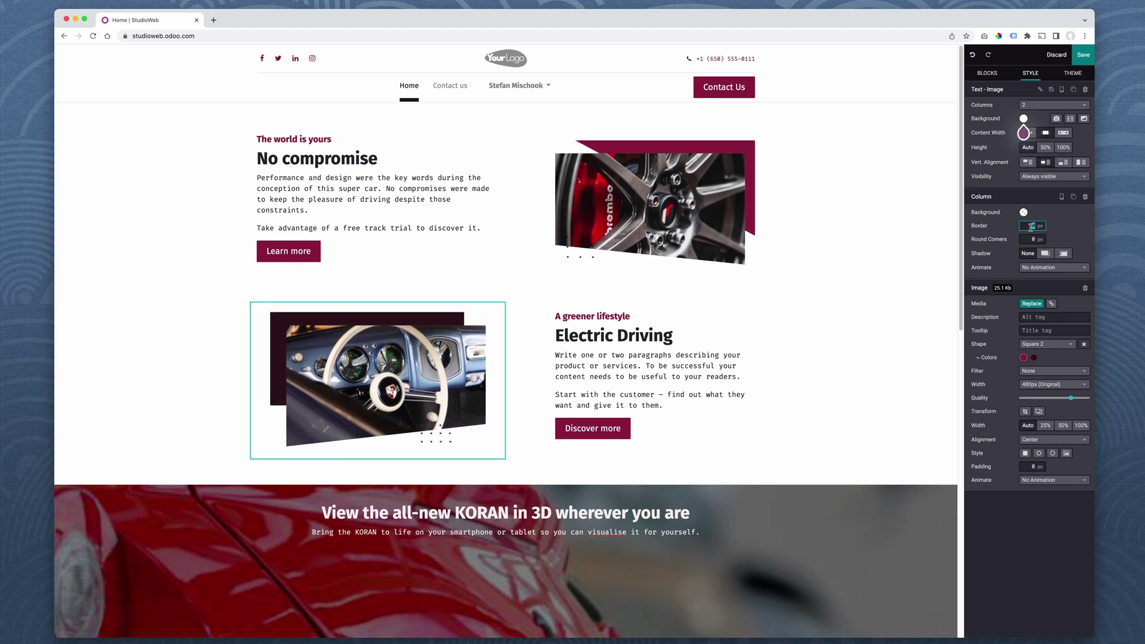
pyautogui.write('5')
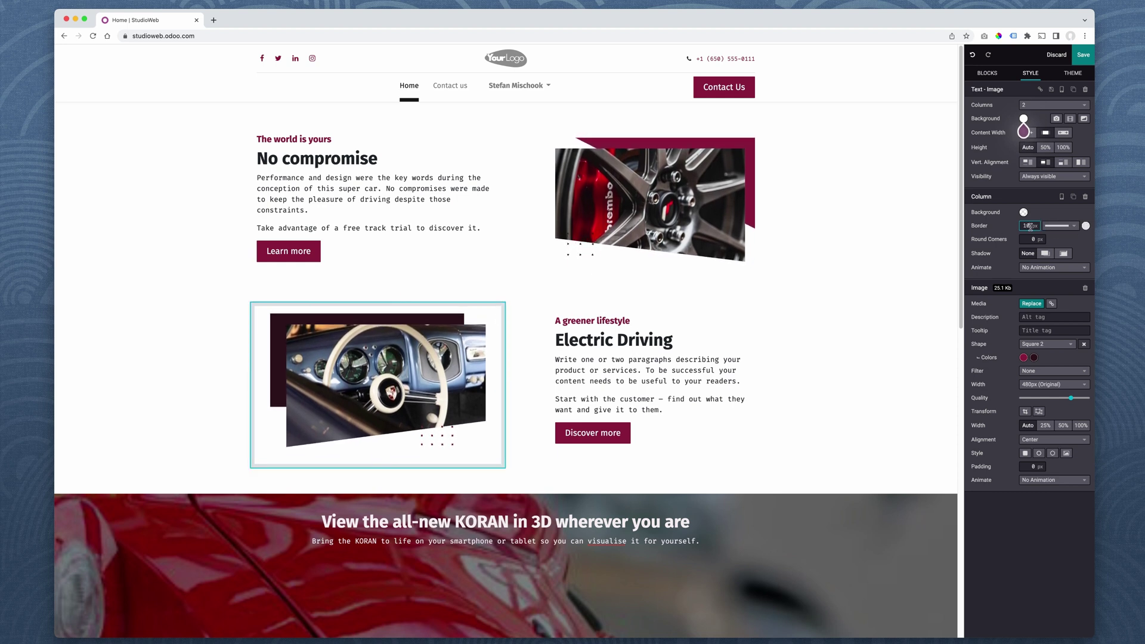
pyautogui.click(1074, 226)
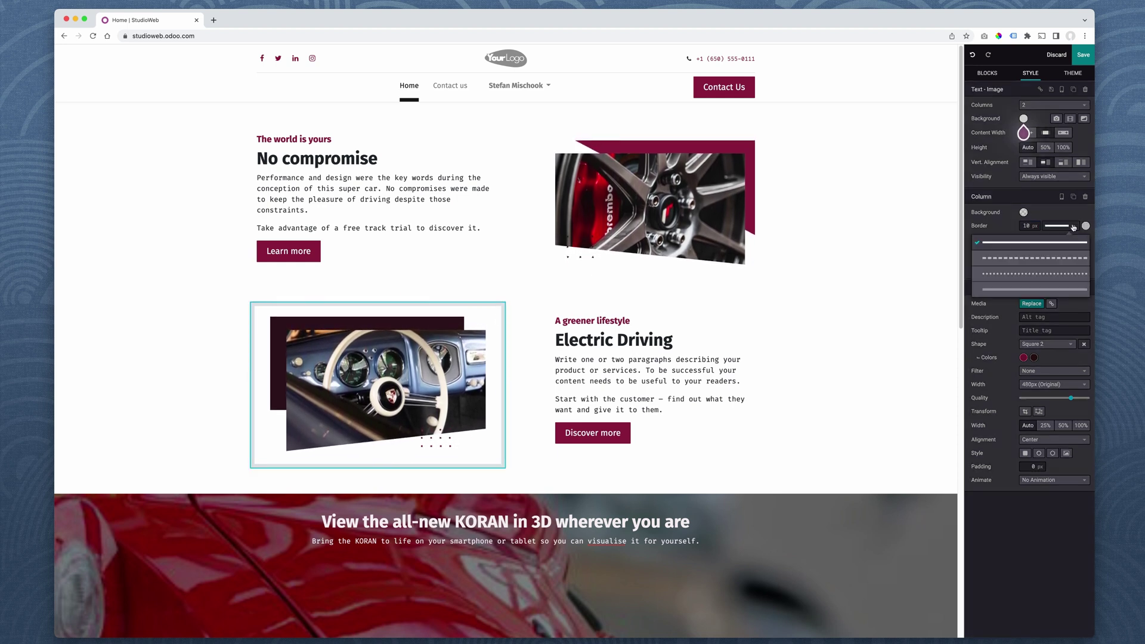
pyautogui.click(1059, 275)
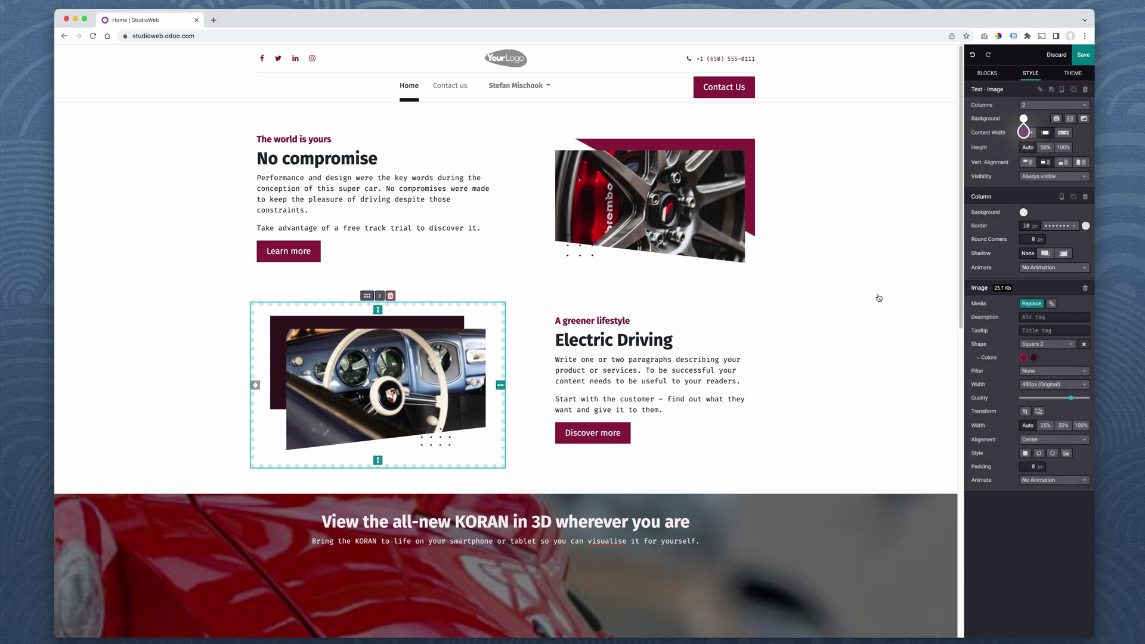
pyautogui.click(827, 311)
pyautogui.click(699, 198)
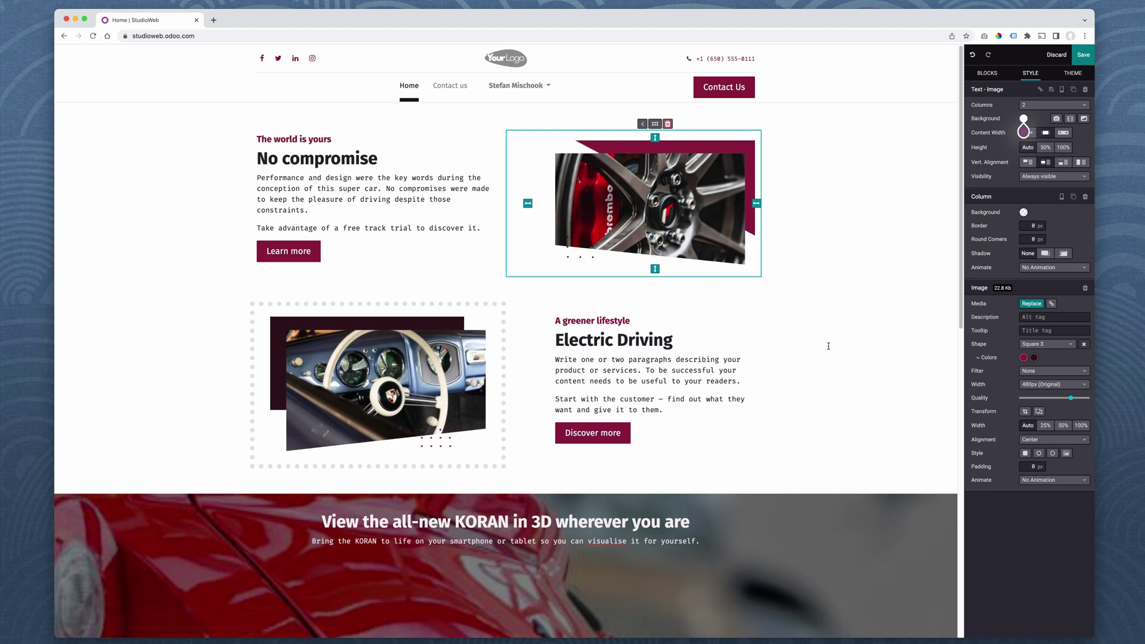
pyautogui.scroll(-7, 829, 346)
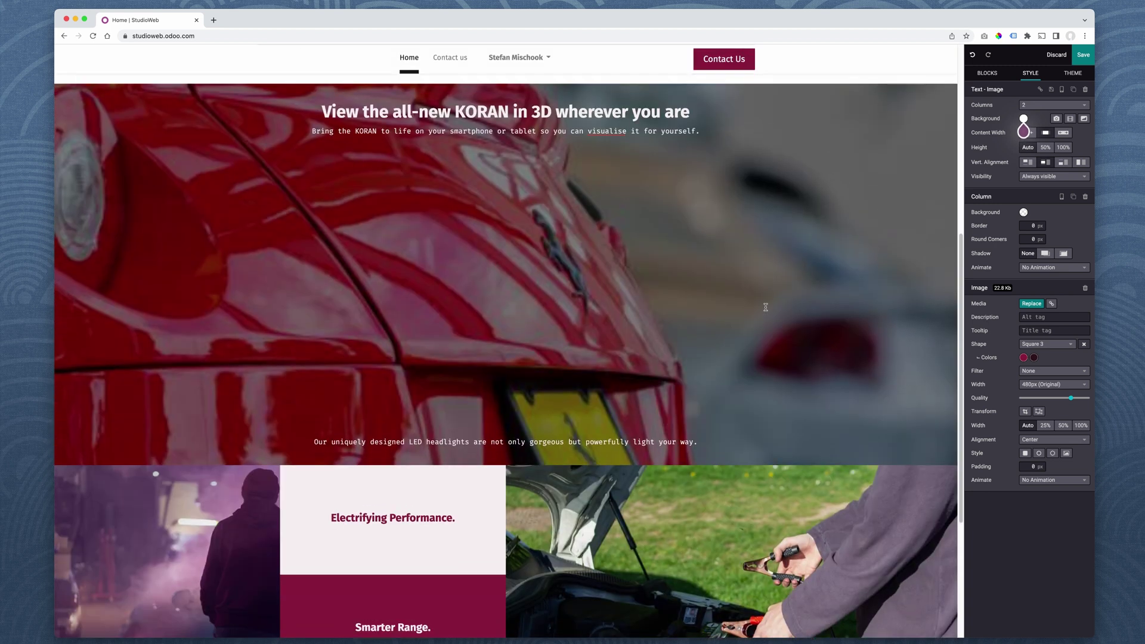
# Apply the fourth Theme preset (maroon) as the KORAN 3D banner's background colour.
pyautogui.click(766, 308)
pyautogui.click(1023, 132)
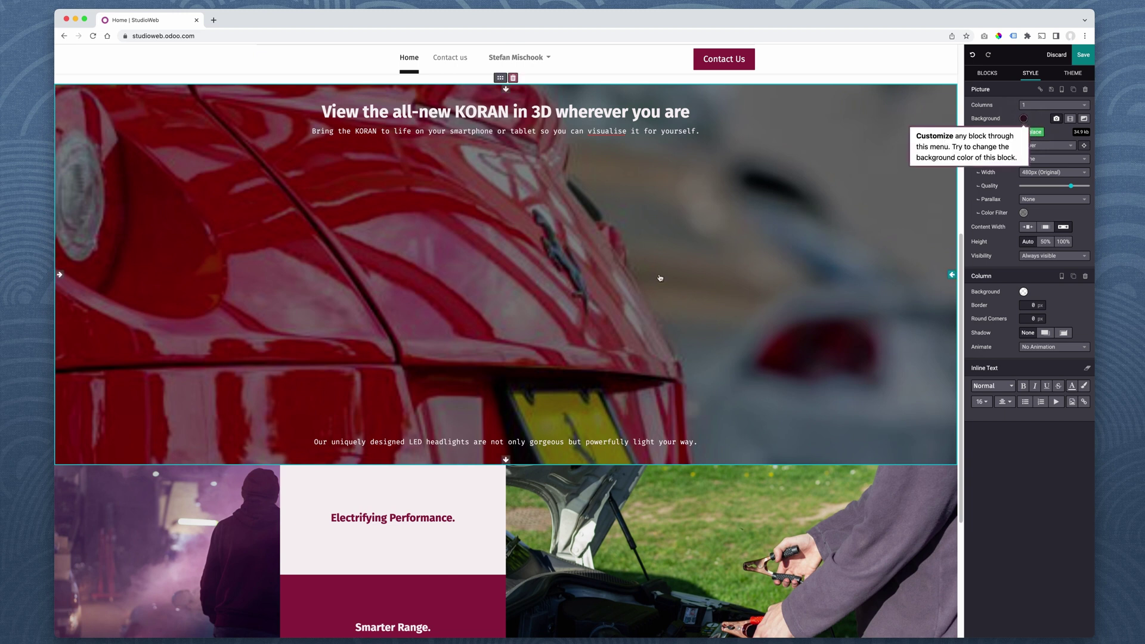
pyautogui.click(1023, 119)
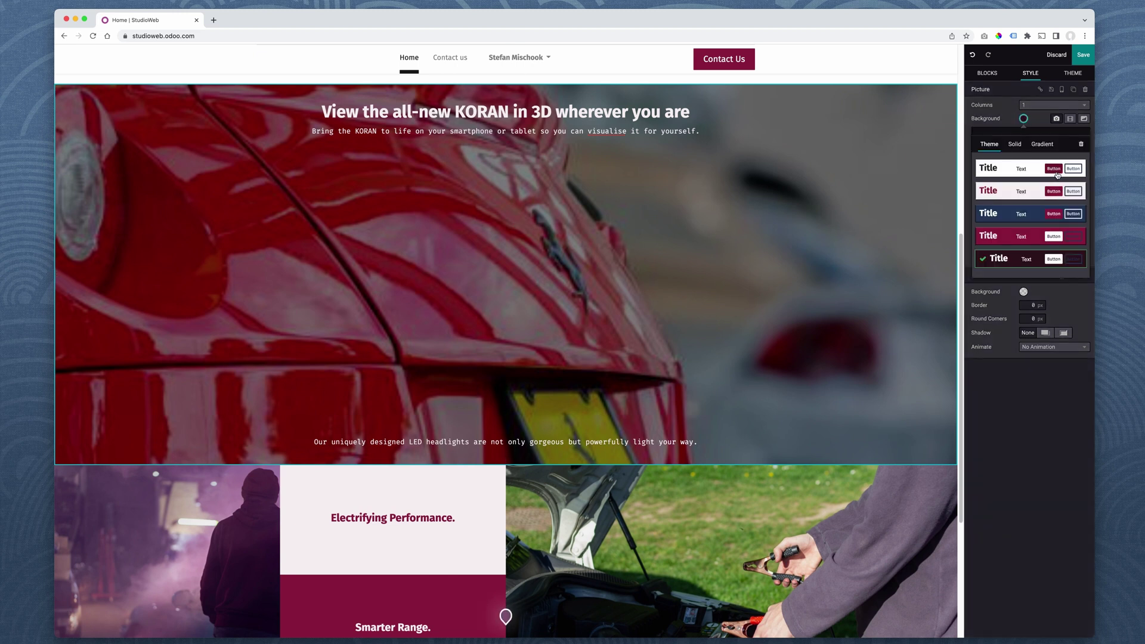
pyautogui.click(1025, 239)
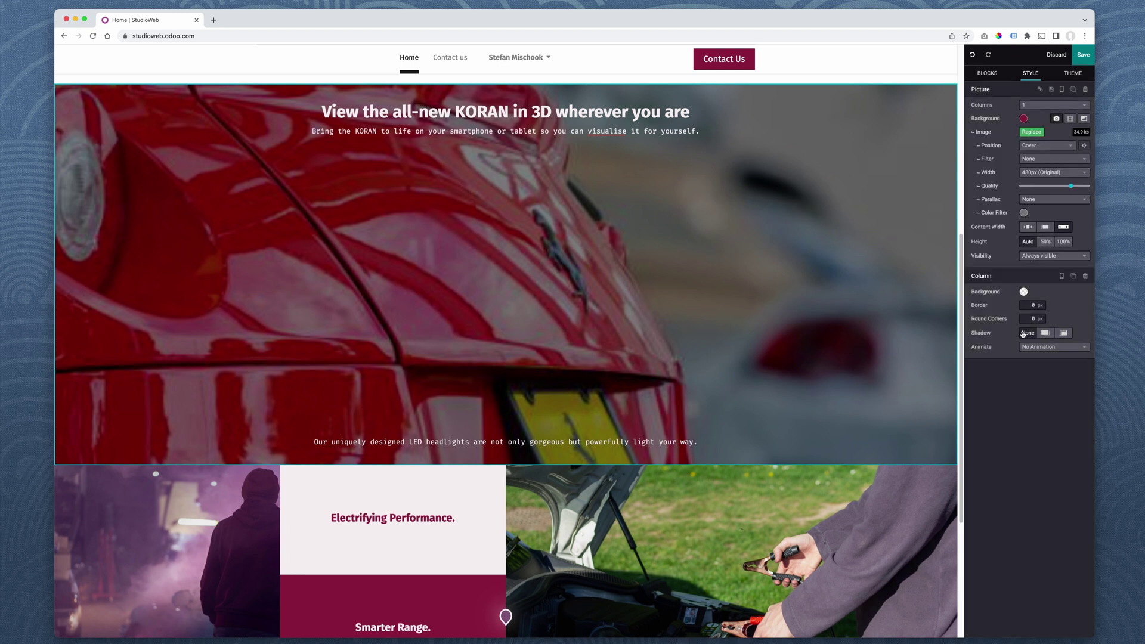
# Save the homepage edits with Ctrl+S.
pyautogui.scroll(7, 779, 239)
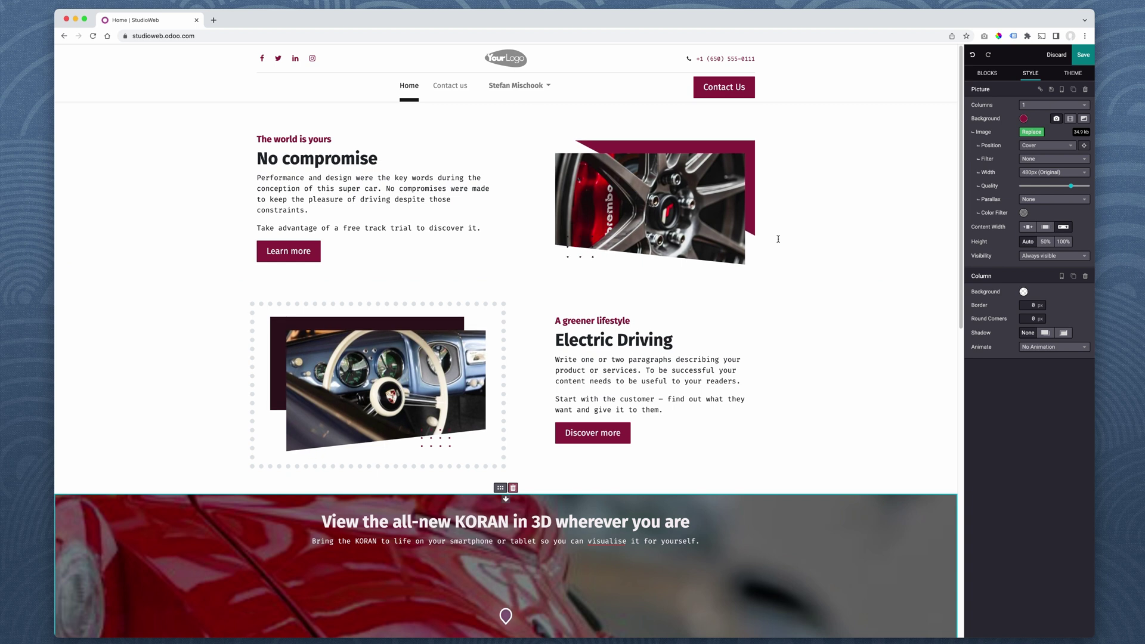
pyautogui.scroll(-10, 779, 239)
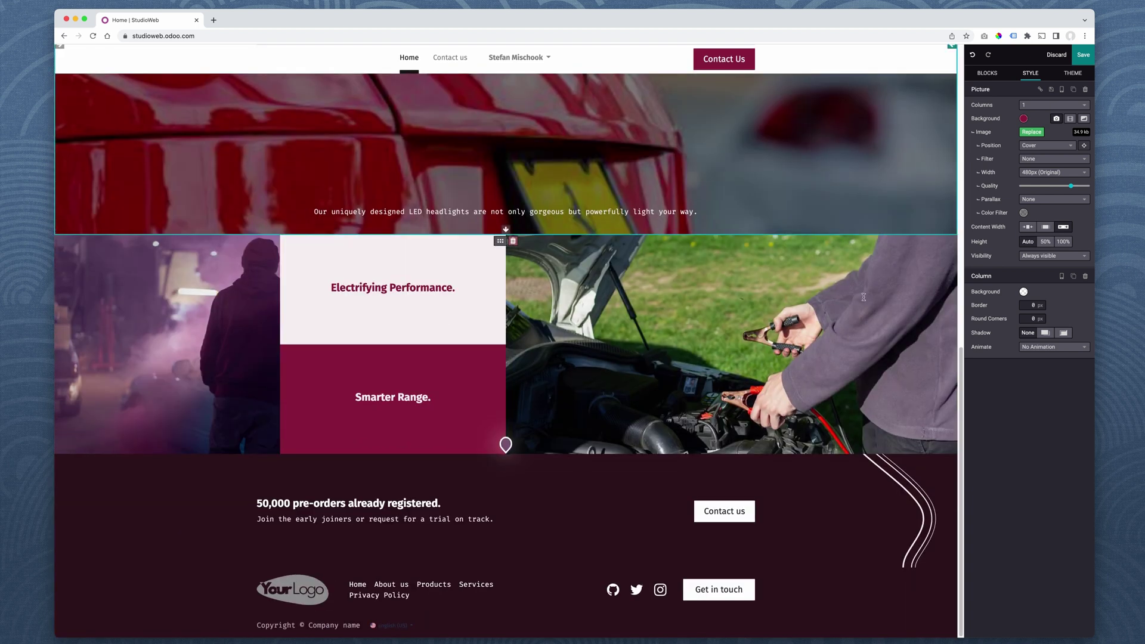
pyautogui.scroll(5, 789, 200)
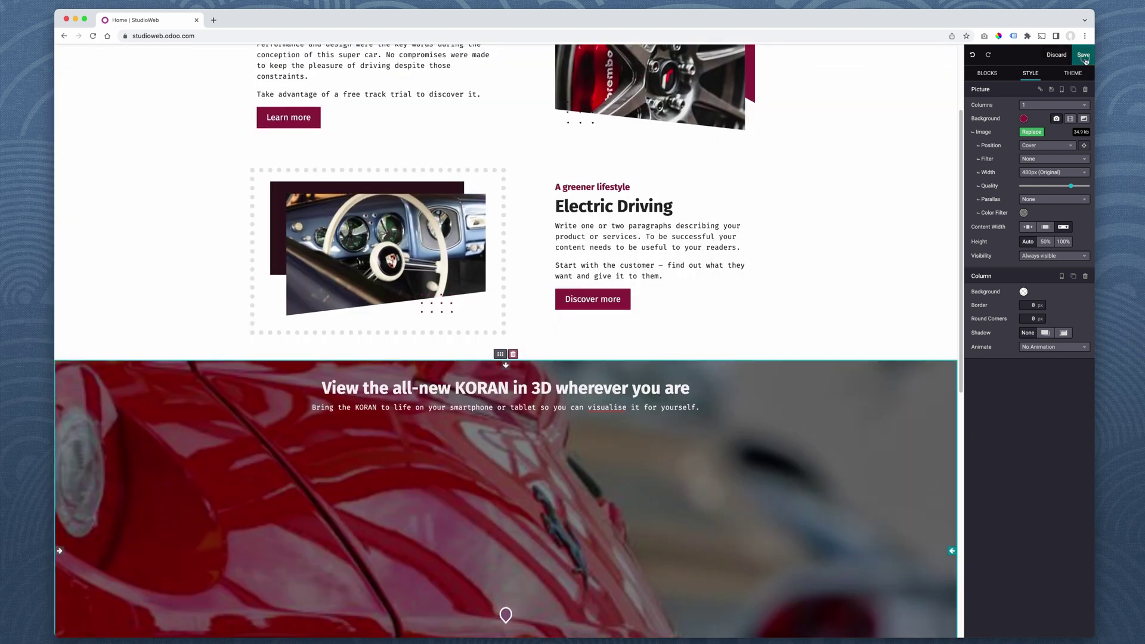
pyautogui.press('super+s')
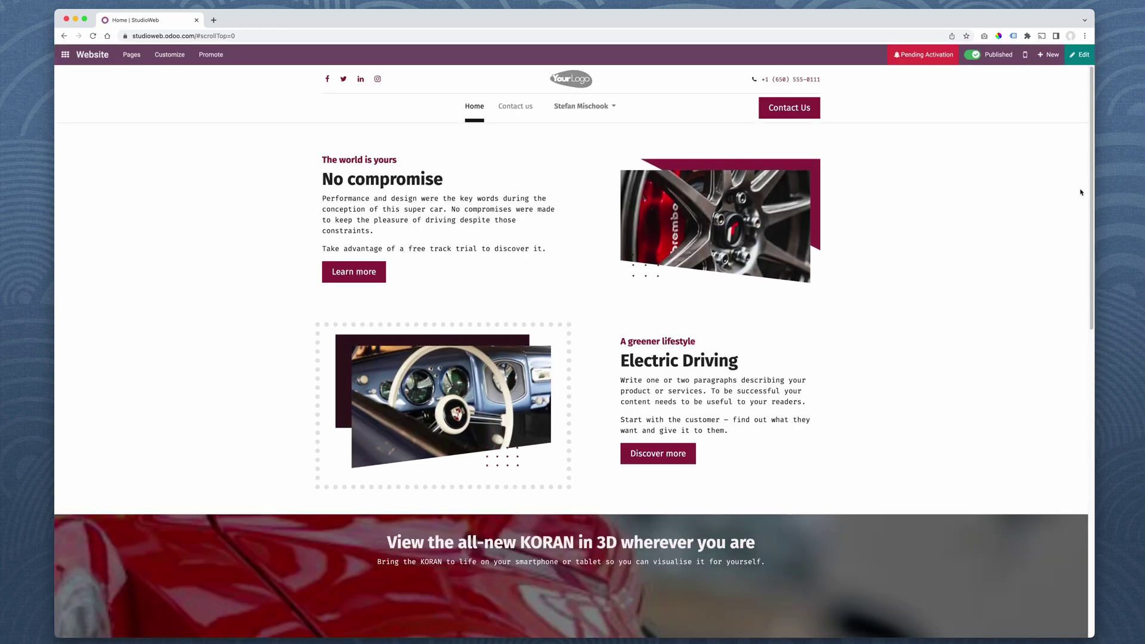
# Review the navigation entries in Pages > Edit Menu, then go to the Contact us page.
pyautogui.moveTo(1097, 198); pyautogui.dragTo(1049, 208)
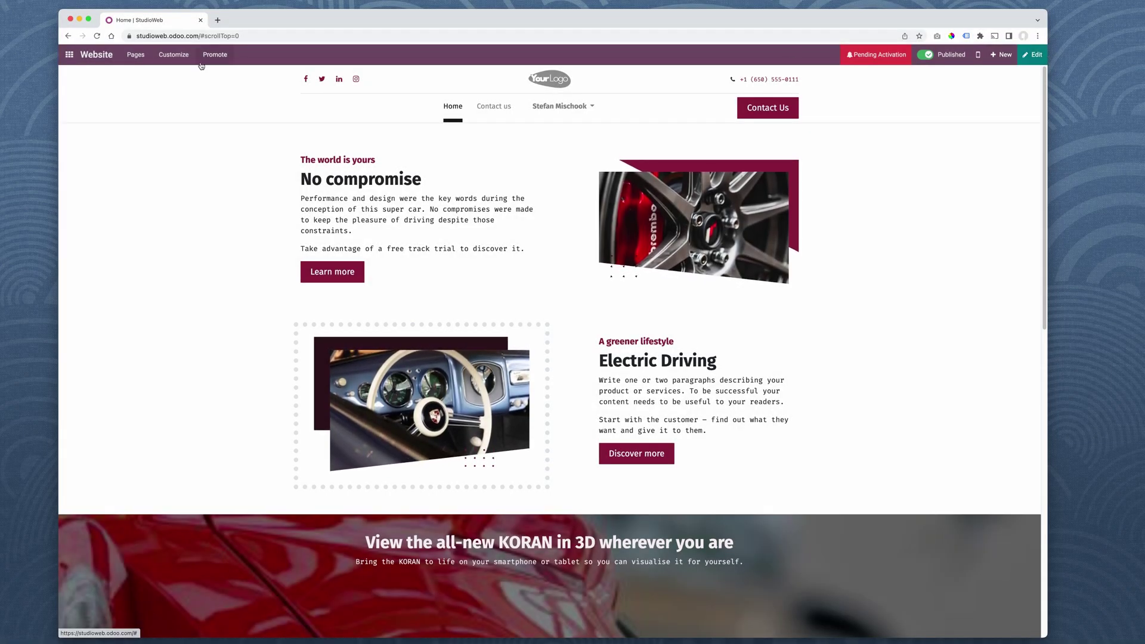
pyautogui.click(136, 55)
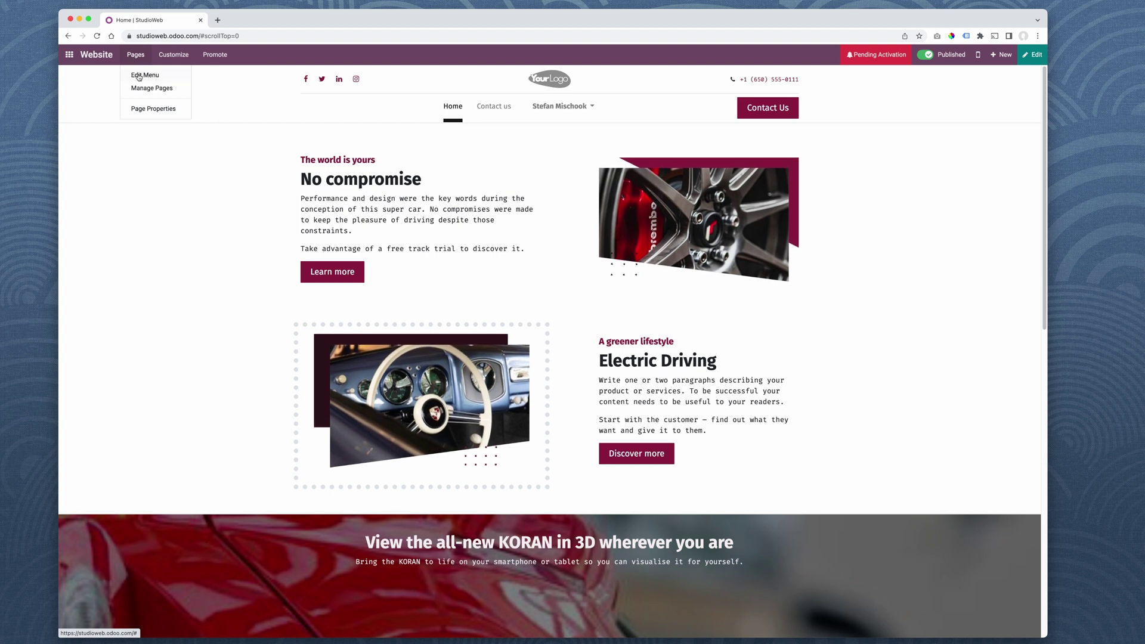
pyautogui.click(138, 75)
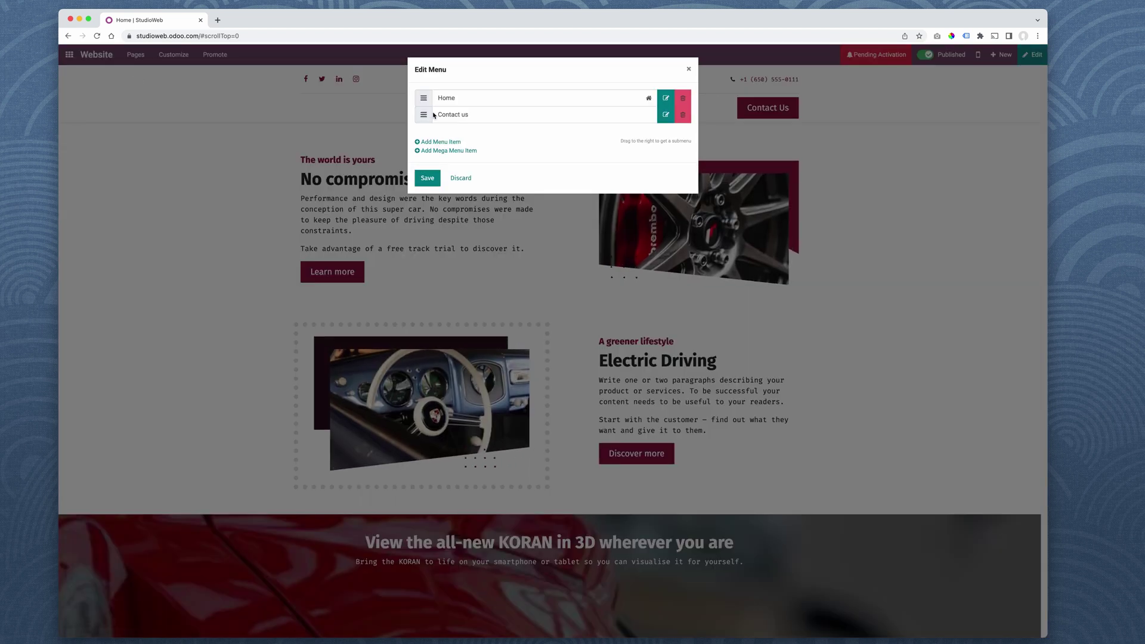
pyautogui.click(689, 70)
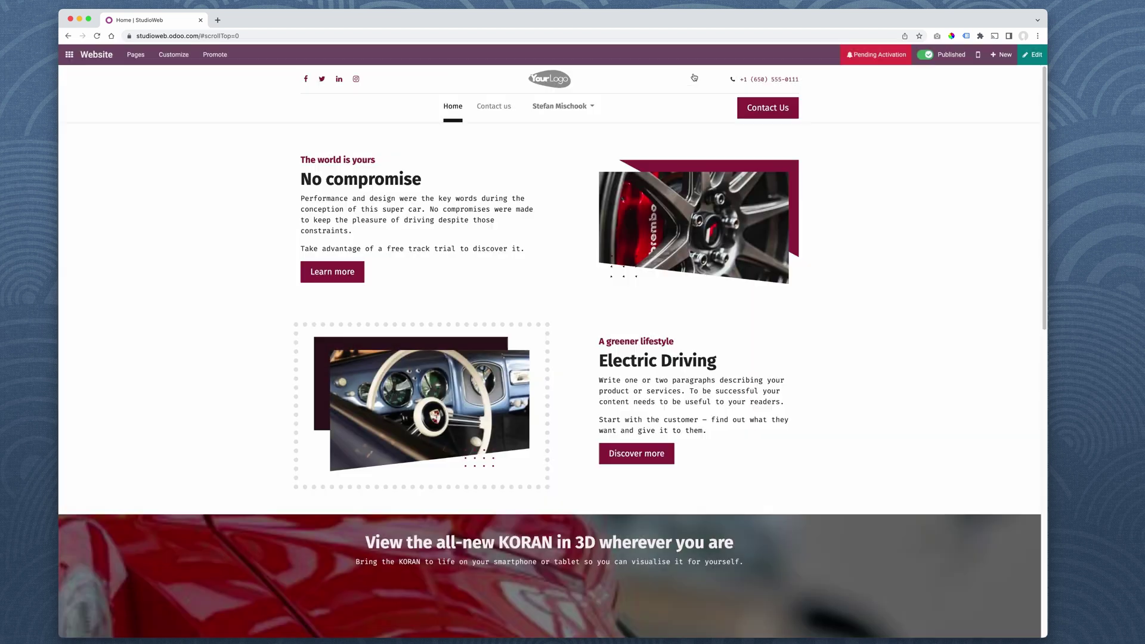
pyautogui.click(504, 111)
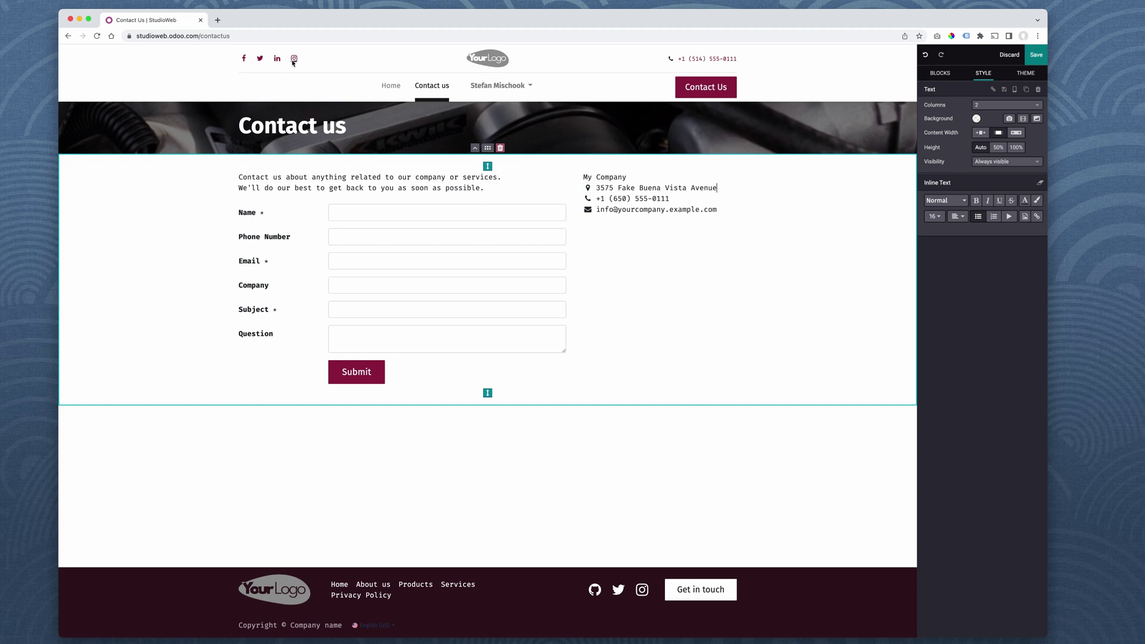
# Select the Contact us page header to review its Header and Navbar options.
pyautogui.click(293, 62)
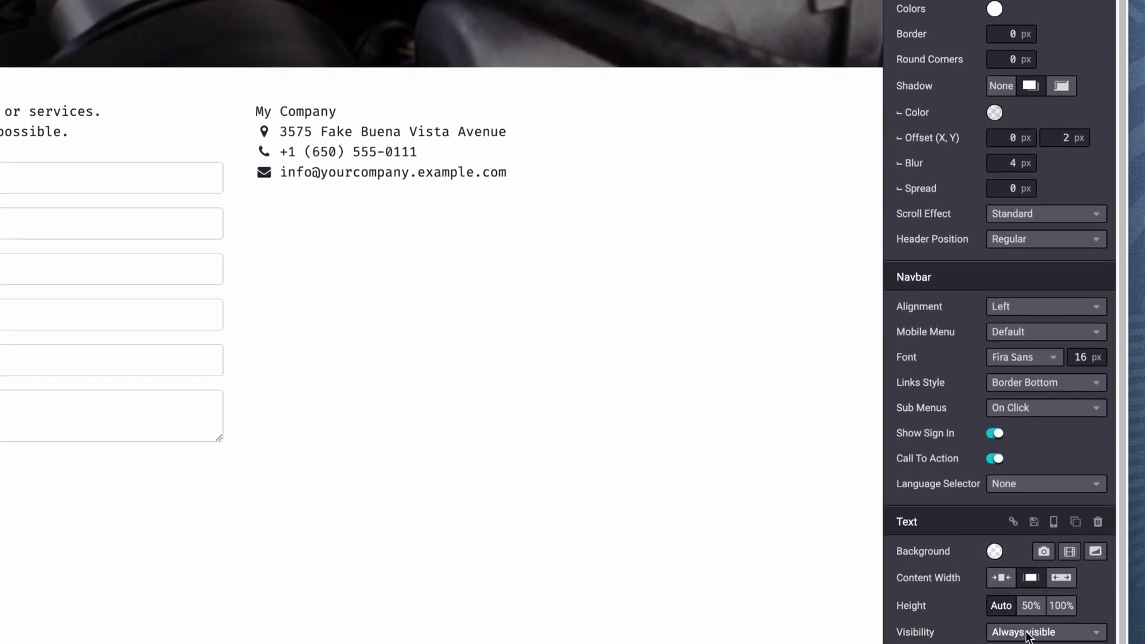
pyautogui.scroll(-5, 1067, 600)
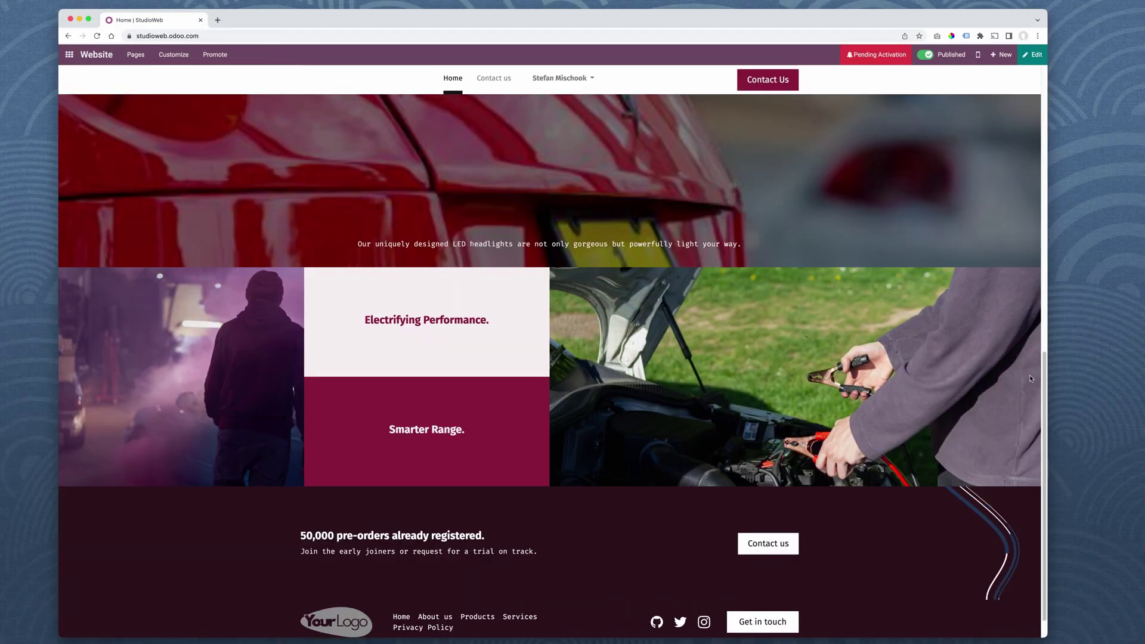
# Increase the Great service 24/7 block's top padding, trying Height 100% then reverting it.
pyautogui.scroll(-1, 929, 377)
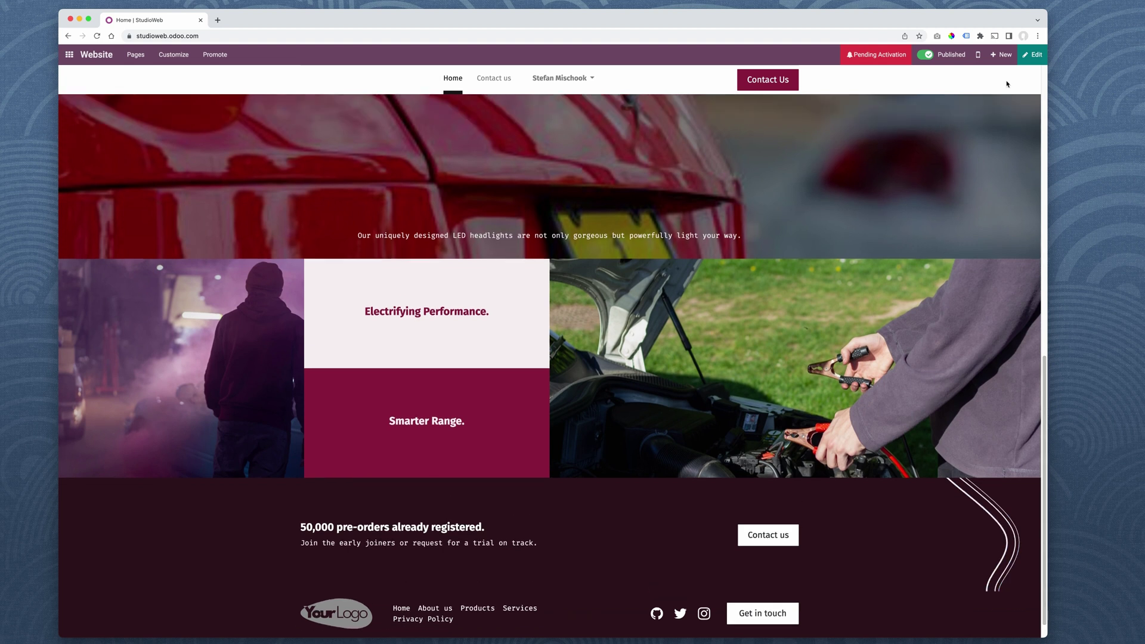
pyautogui.click(1033, 54)
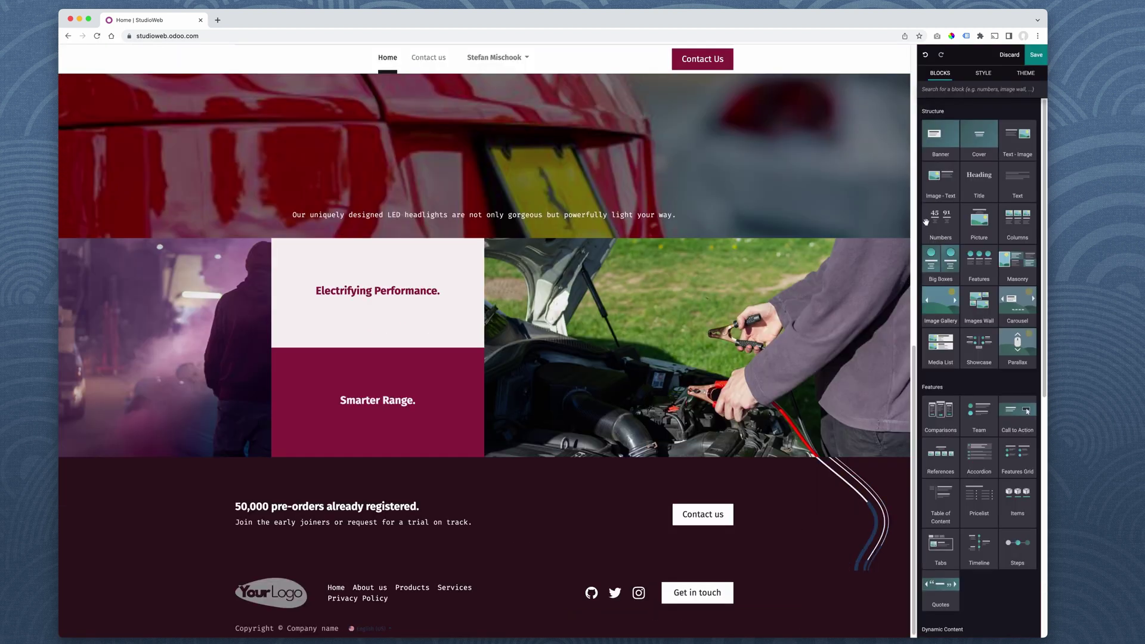
pyautogui.scroll(-1, 721, 398)
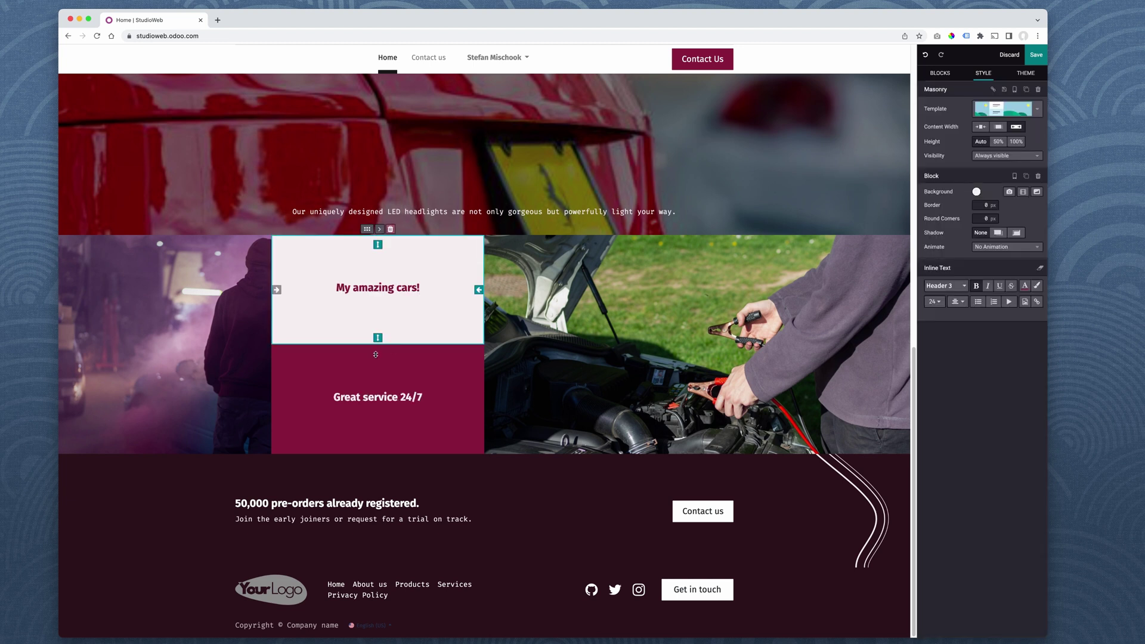
pyautogui.click(378, 349)
pyautogui.moveTo(378, 354); pyautogui.dragTo(387, 452)
pyautogui.click(1011, 141)
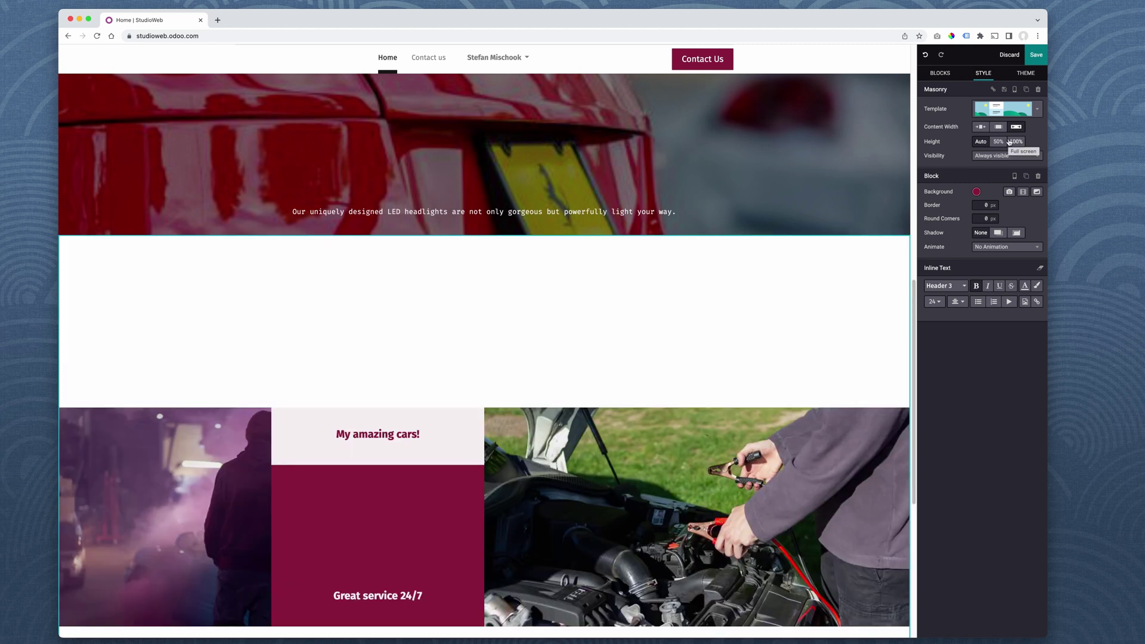
pyautogui.click(1011, 141)
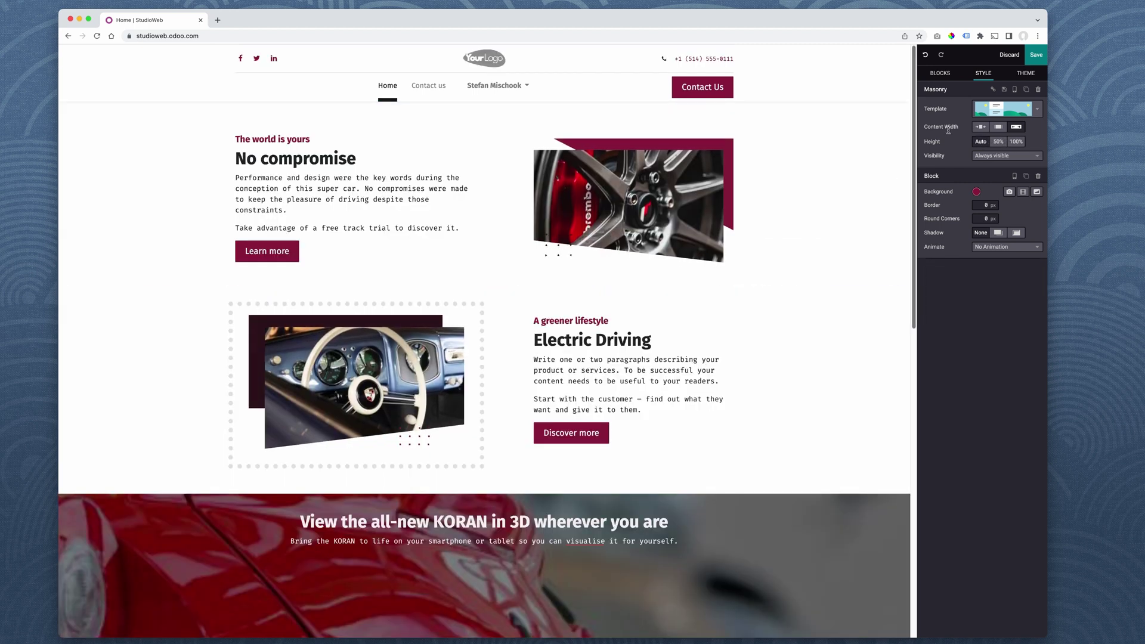
# Save the selected Masonry section as a reusable custom snippet.
pyautogui.click(1005, 90)
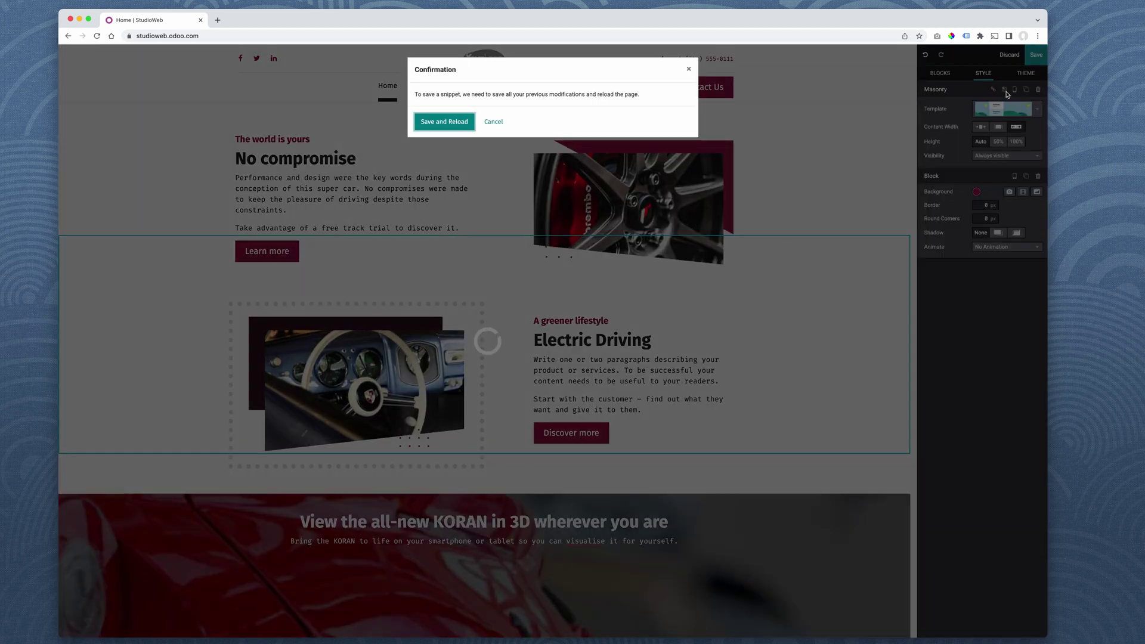